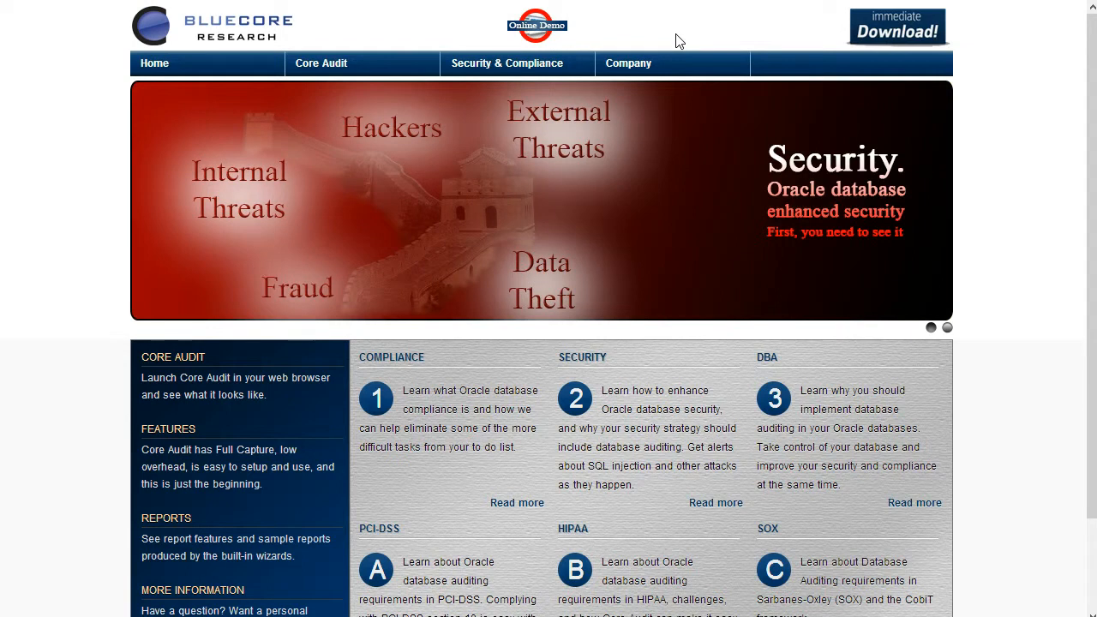
# - Launch the Core Audit web console from the site's online demo and open its Dataview section
pyautogui.click(537, 30)
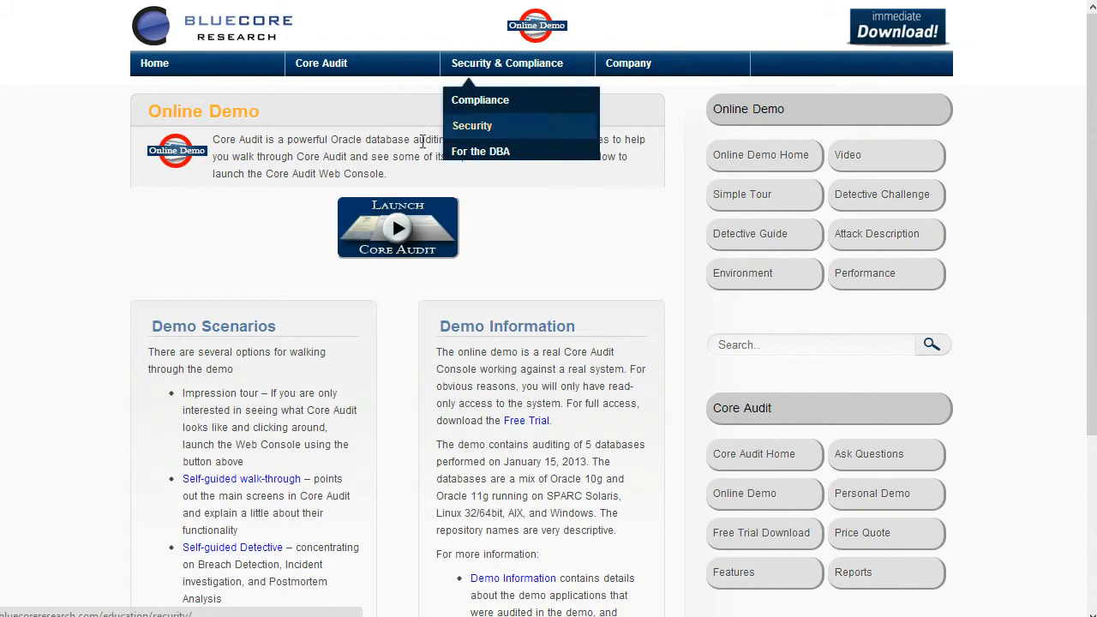
pyautogui.click(377, 233)
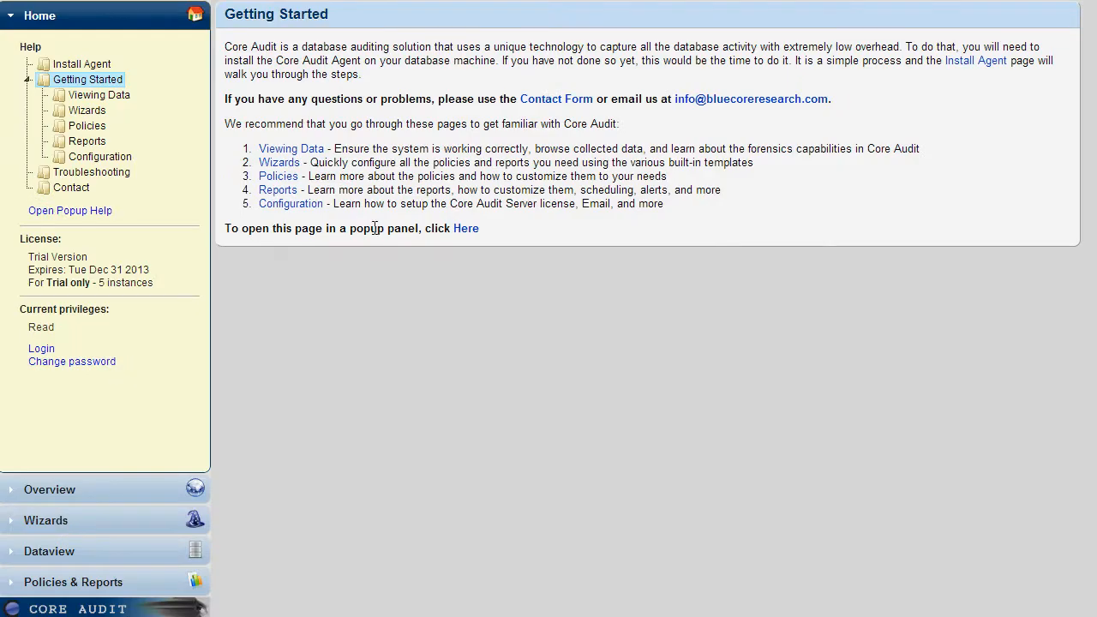
pyautogui.click(101, 553)
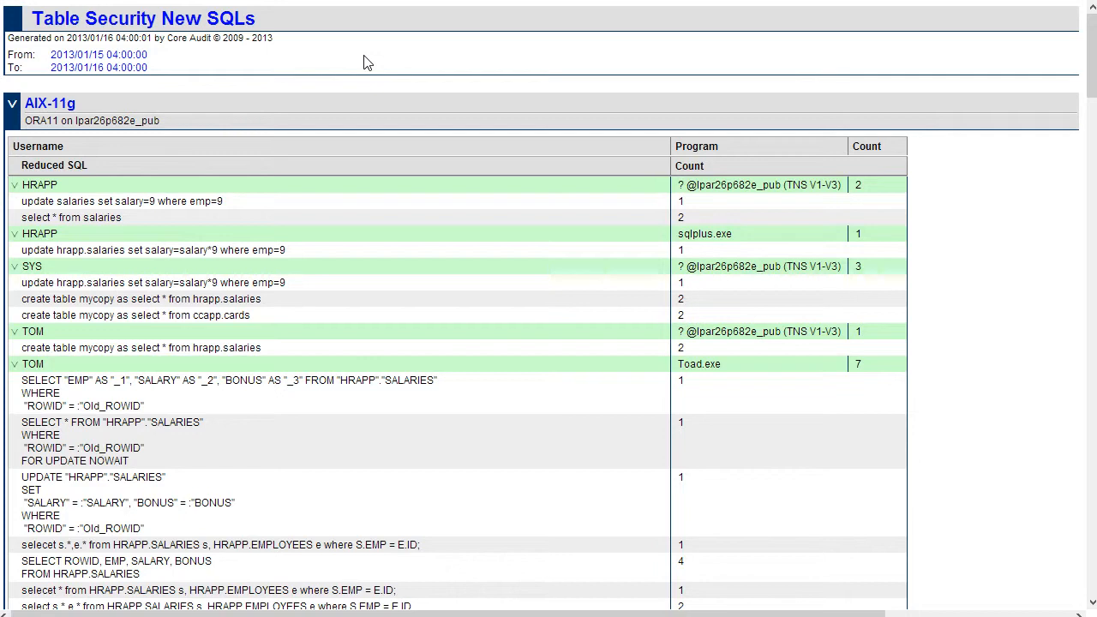
# - Load the reduced SQLs of the Linux32-10g database and search the SQL list for "update hrapp"
pyautogui.scroll(-10, 363, 61)
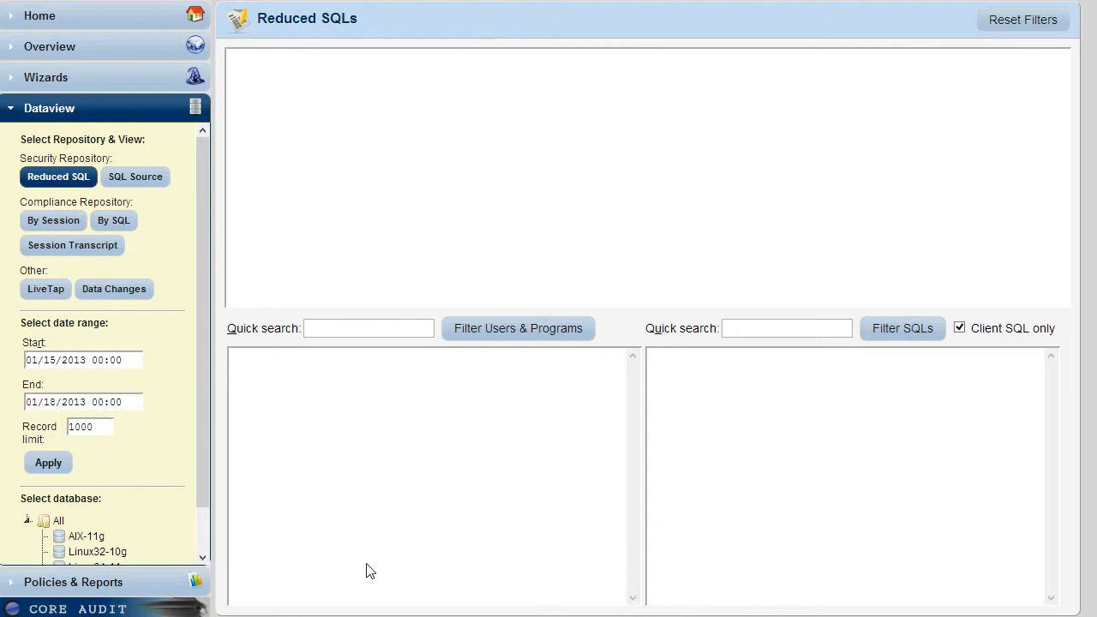
pyautogui.click(96, 554)
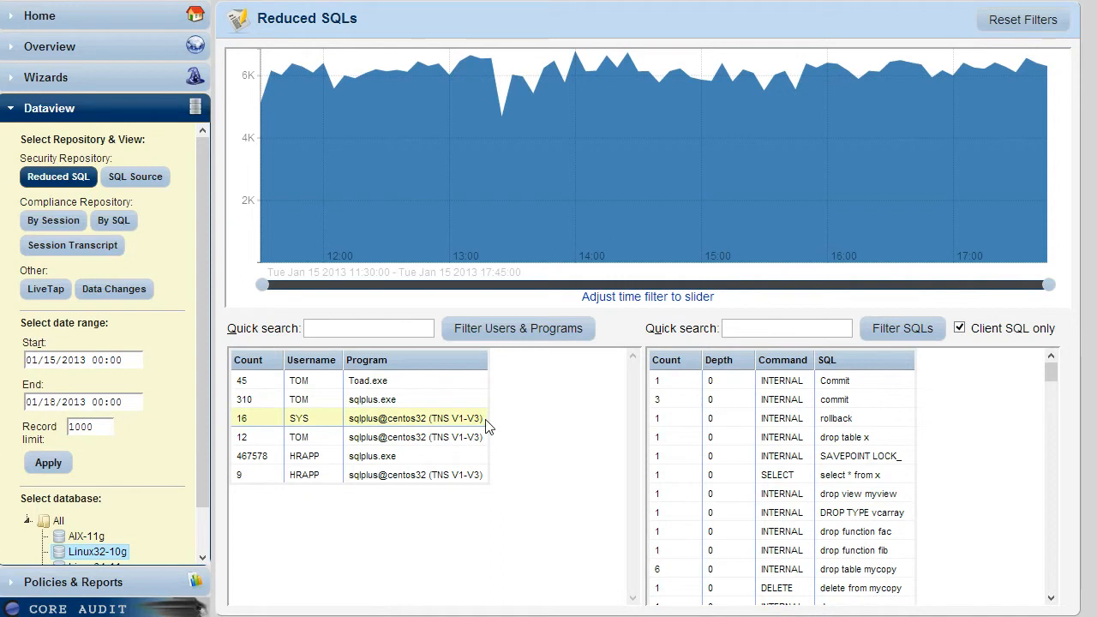
pyautogui.click(736, 328)
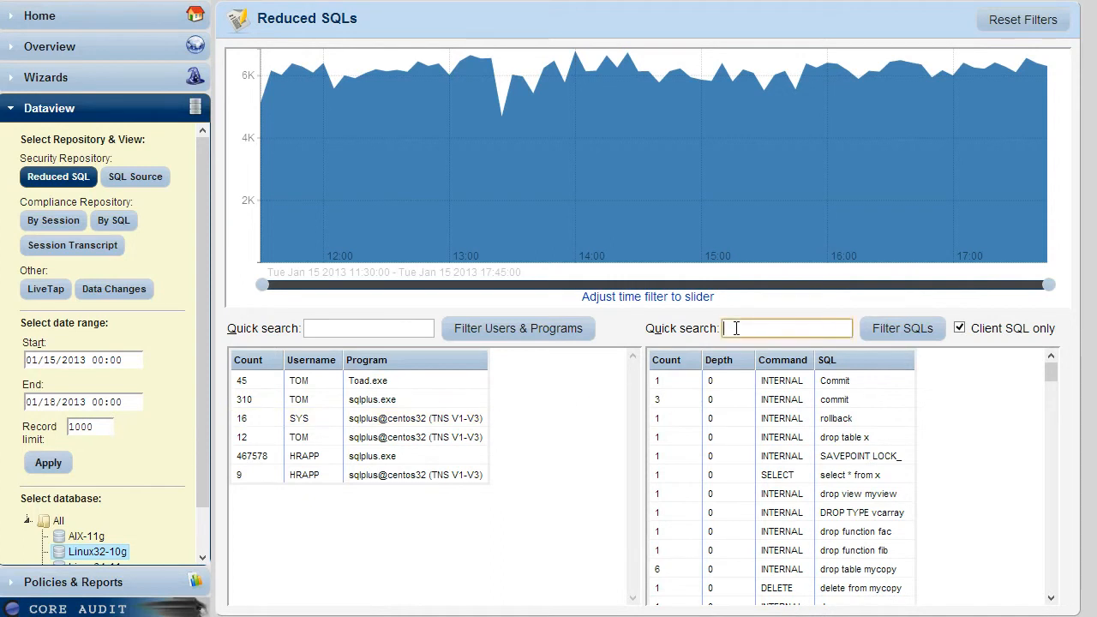
pyautogui.write('update hrapp')
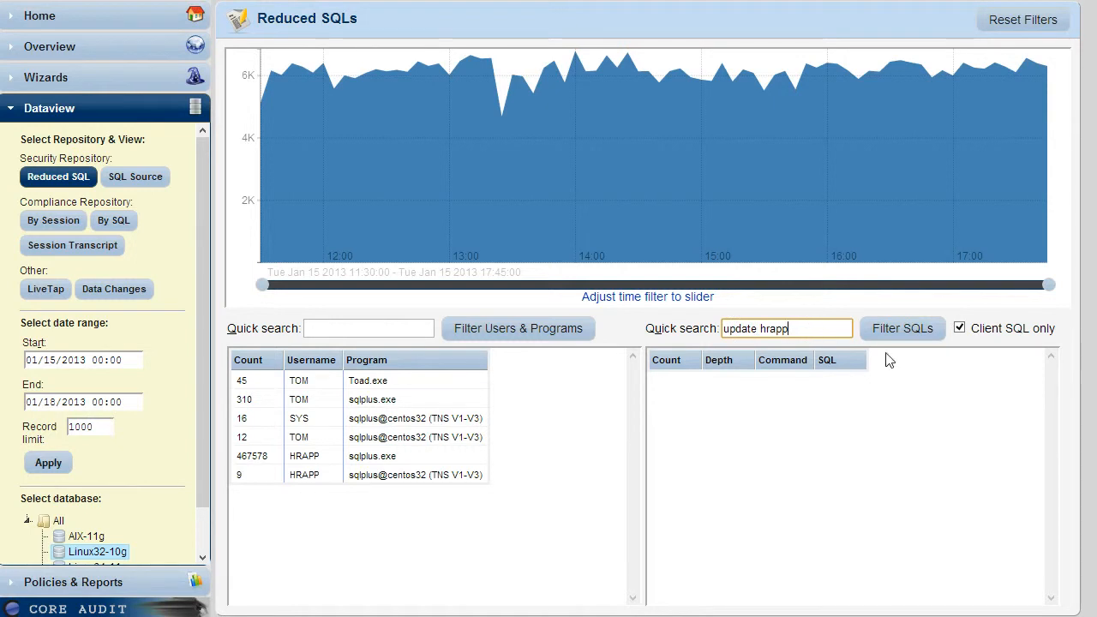
# - Include non-client SQLs, filter the reduced SQLs by "update hrapp", and expand the matching update statement
pyautogui.click(960, 330)
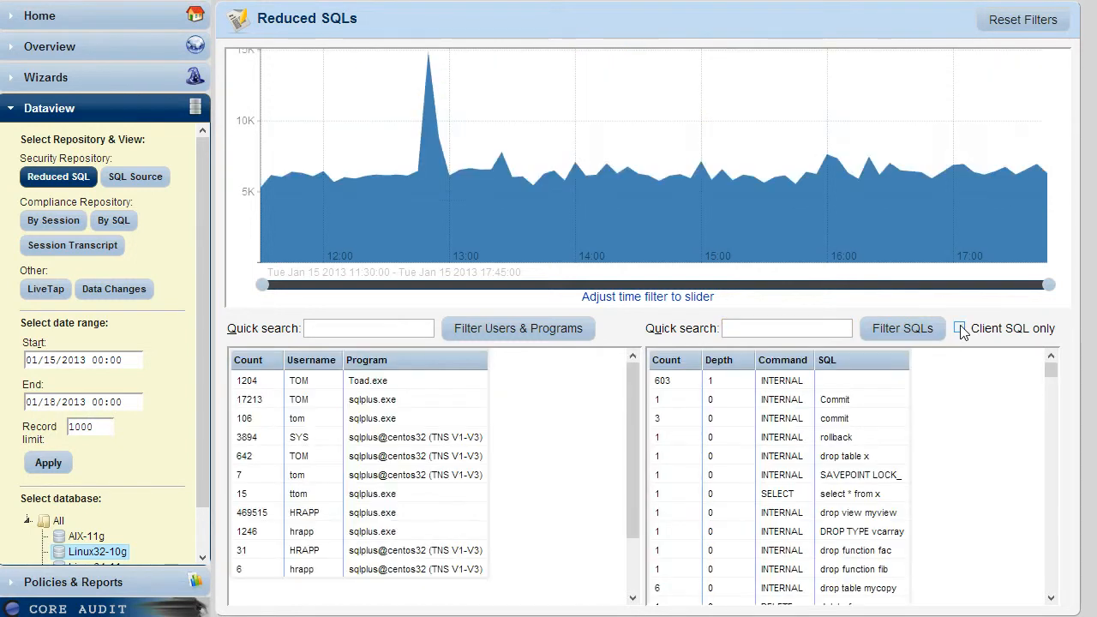
pyautogui.click(811, 329)
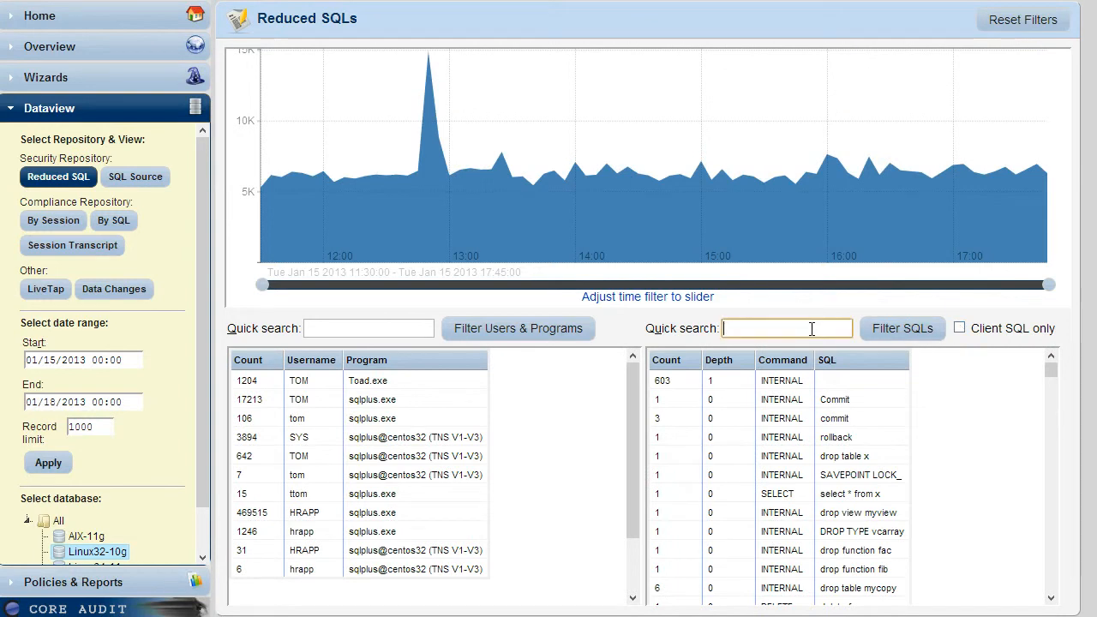
pyautogui.write('update hrapp')
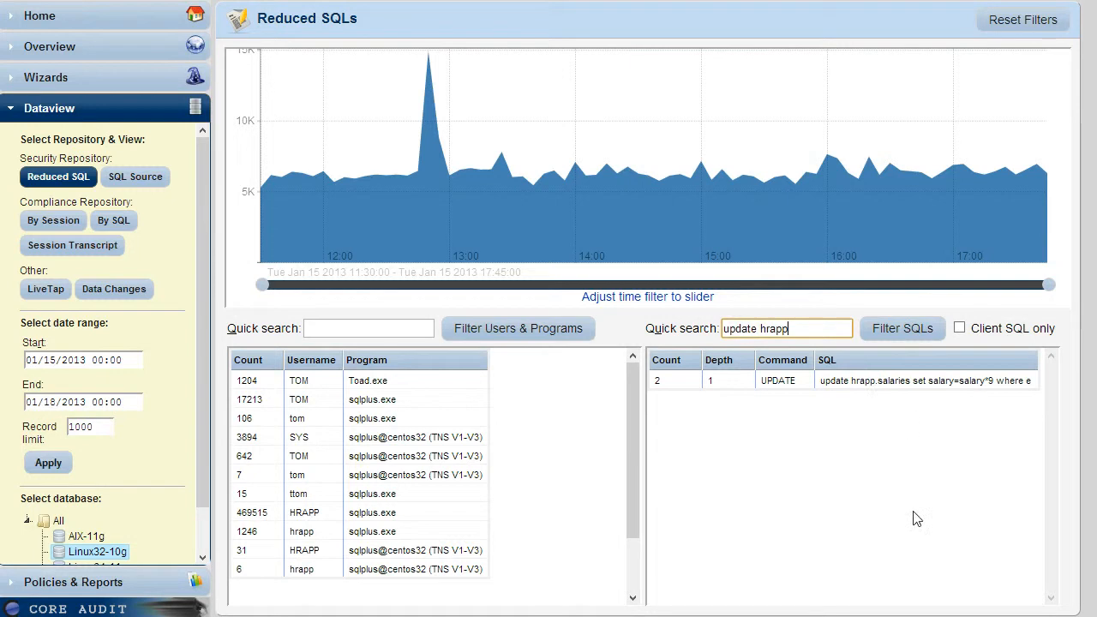
pyautogui.click(900, 580)
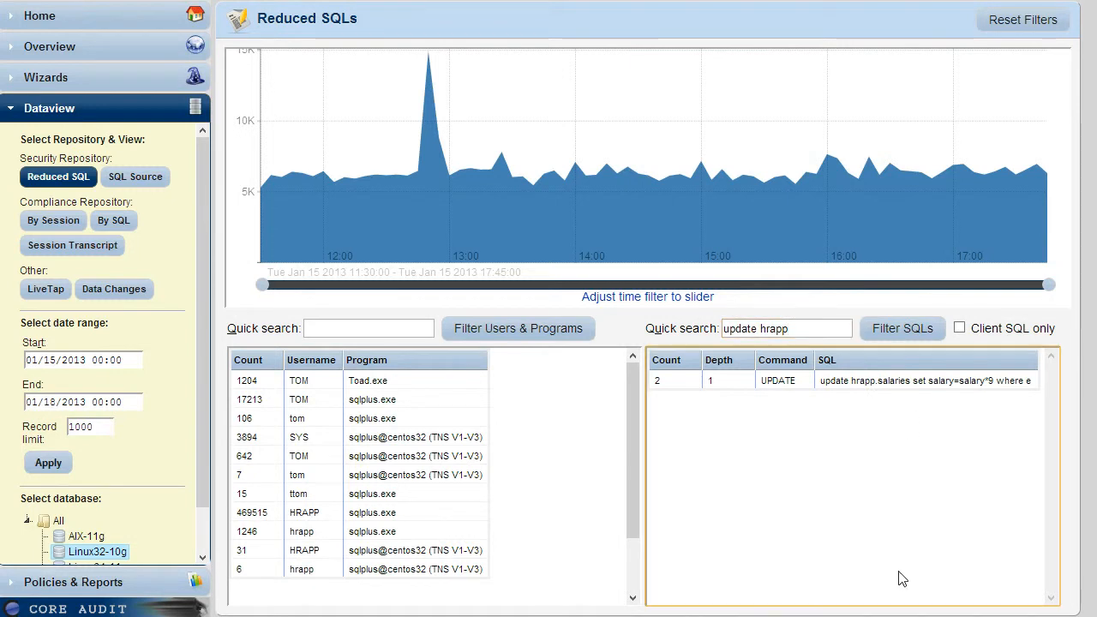
pyautogui.click(901, 328)
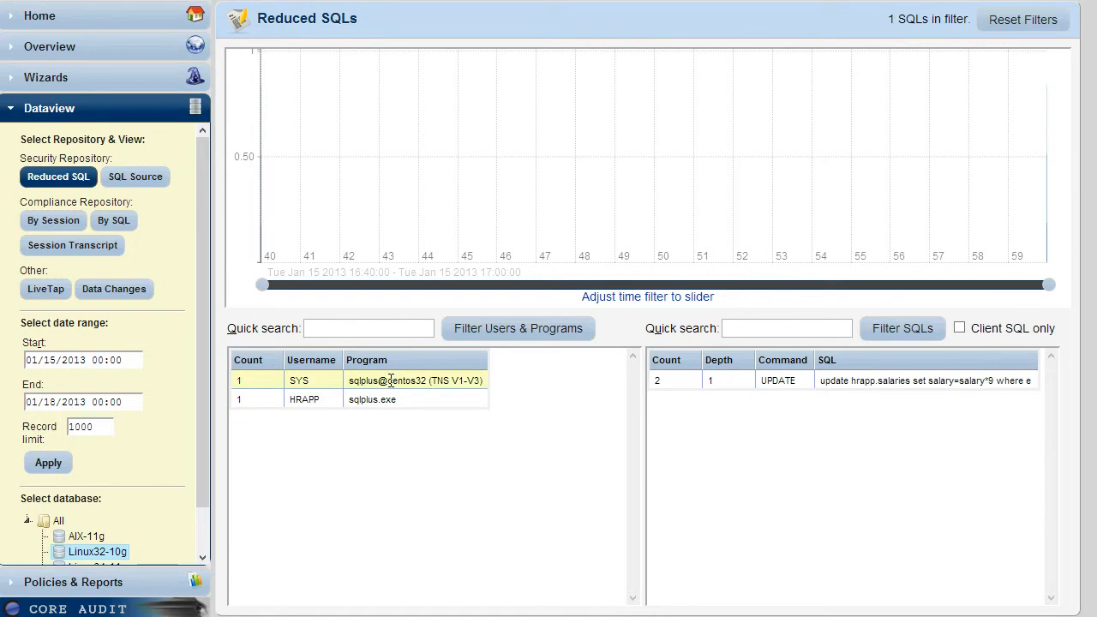
pyautogui.click(844, 395)
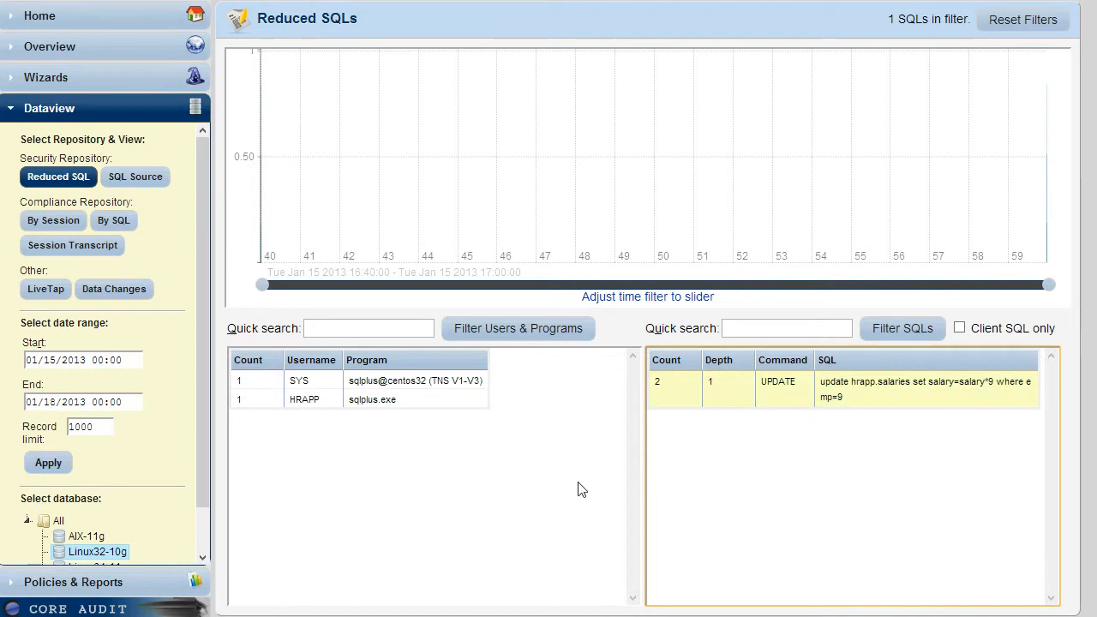
# - Filter the compliance repository's recorded activity by SQL for the text "update hrapp" with no SQL depth restriction
pyautogui.click(115, 221)
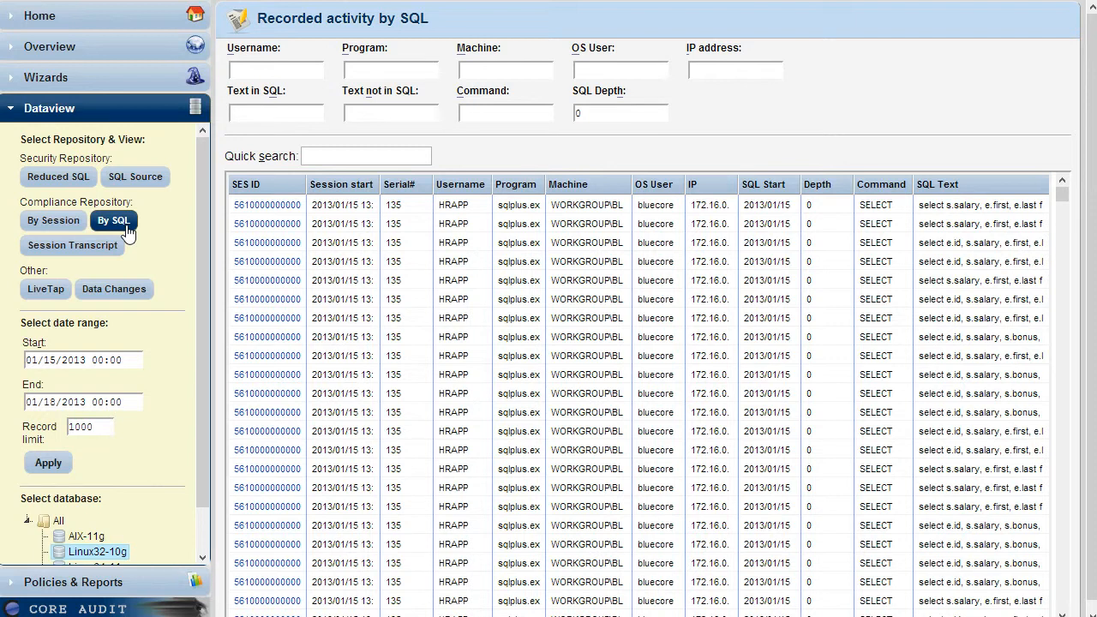
pyautogui.click(282, 112)
pyautogui.write('update hrapp')
pyautogui.click(596, 113)
pyautogui.press('BackSpace')
pyautogui.click(529, 132)
pyautogui.click(46, 463)
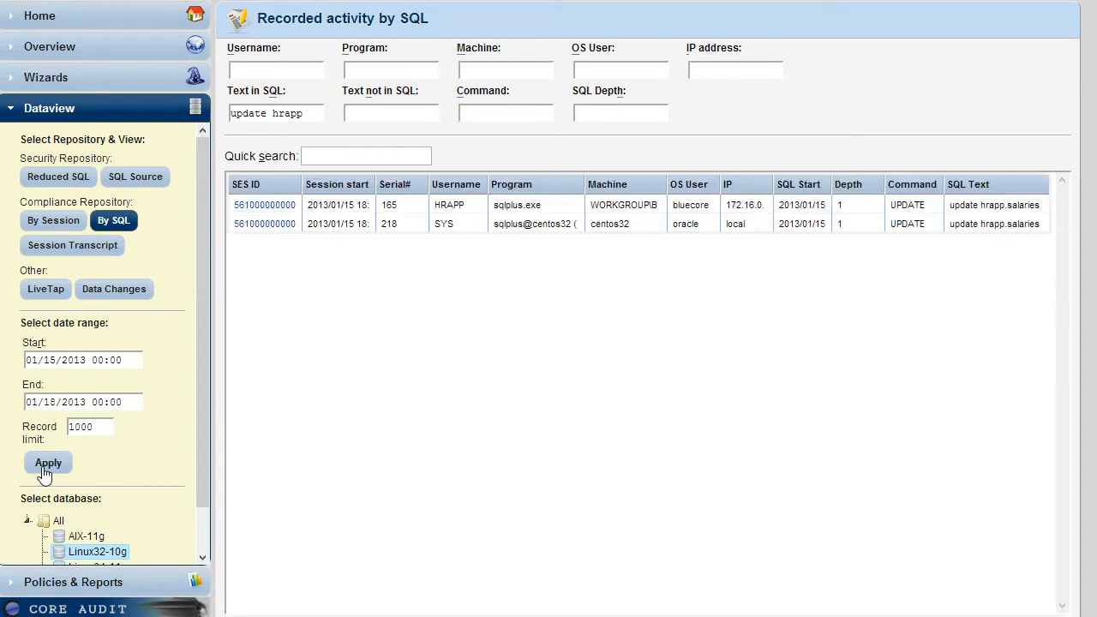
# - Expand the HRAPP user's update record and open the transcript of its session
pyautogui.click(374, 287)
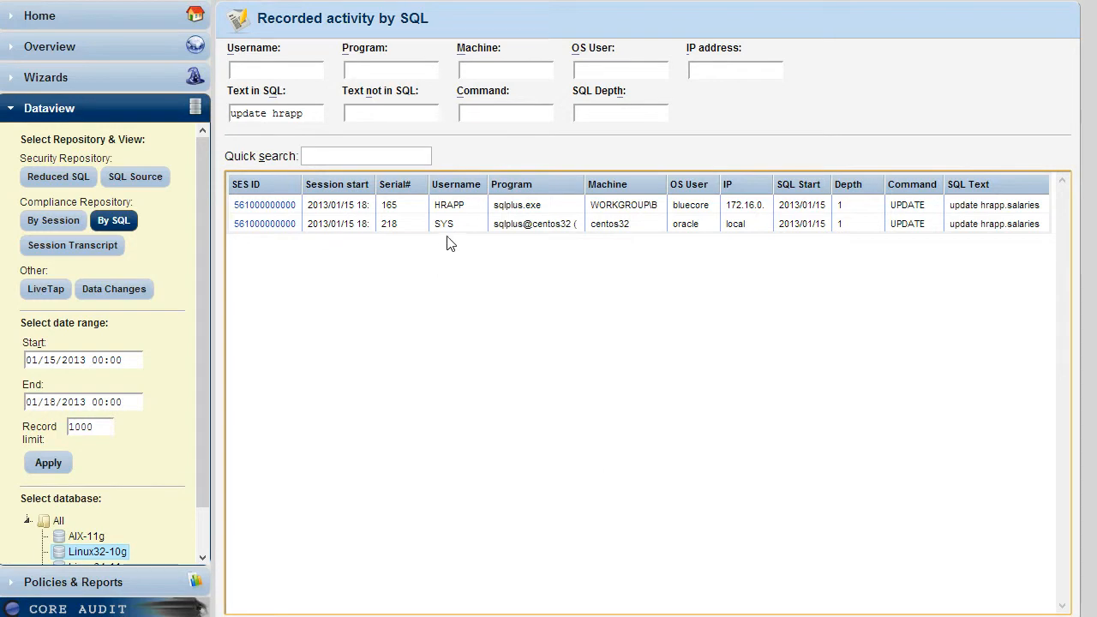
pyautogui.click(454, 207)
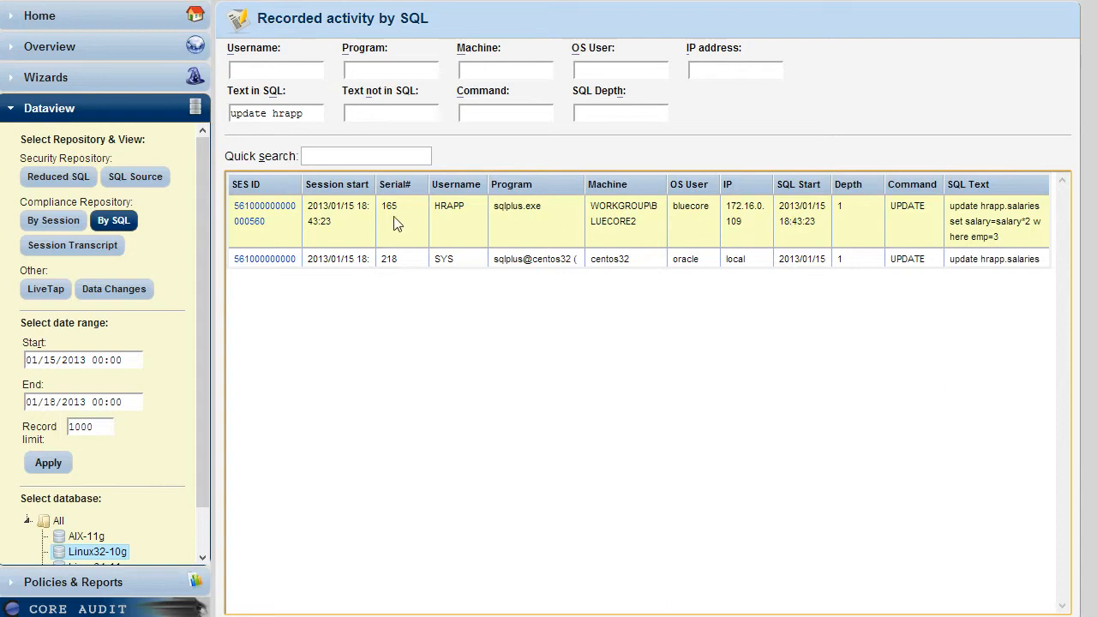
pyautogui.click(263, 216)
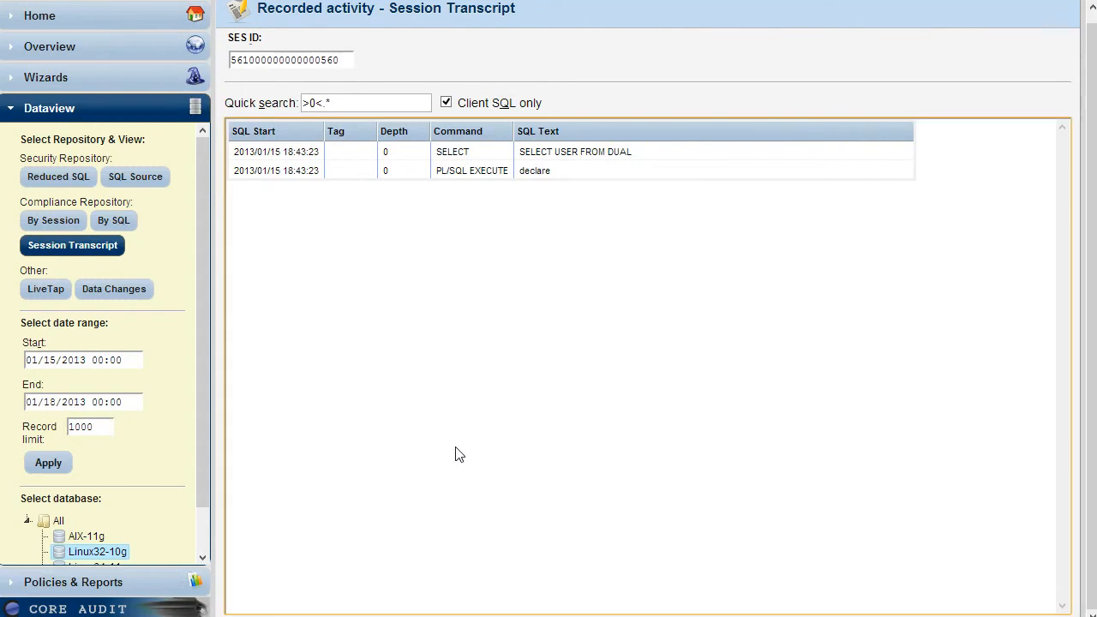
# - Include non-client SQL in the session transcript and read the full salaries update and the PL/SQL block starting with "declare"
pyautogui.click(446, 102)
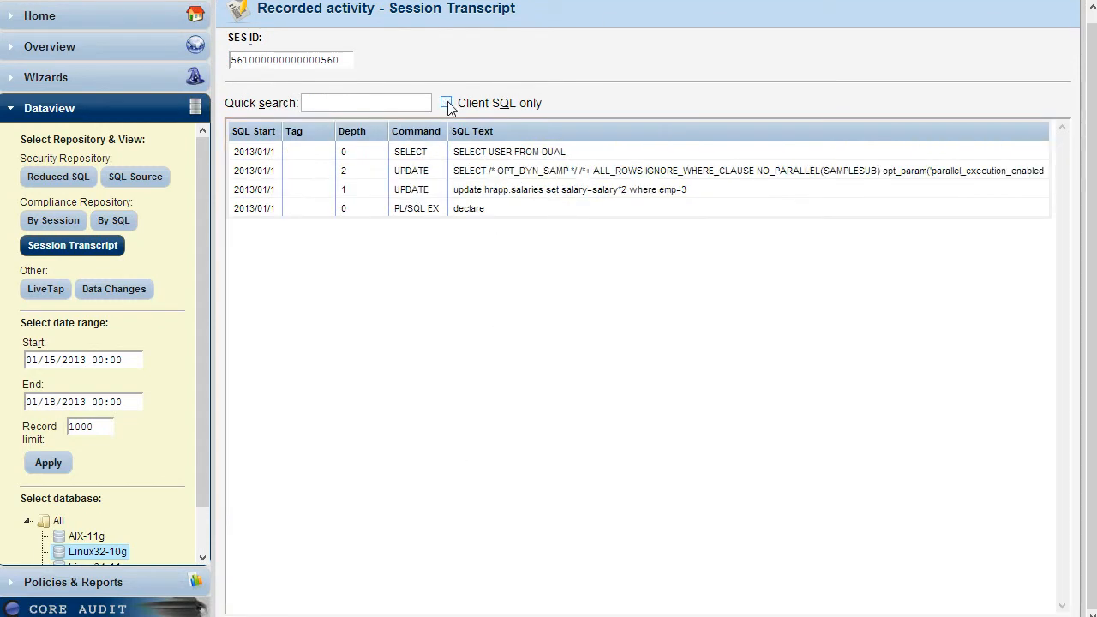
pyautogui.click(462, 192)
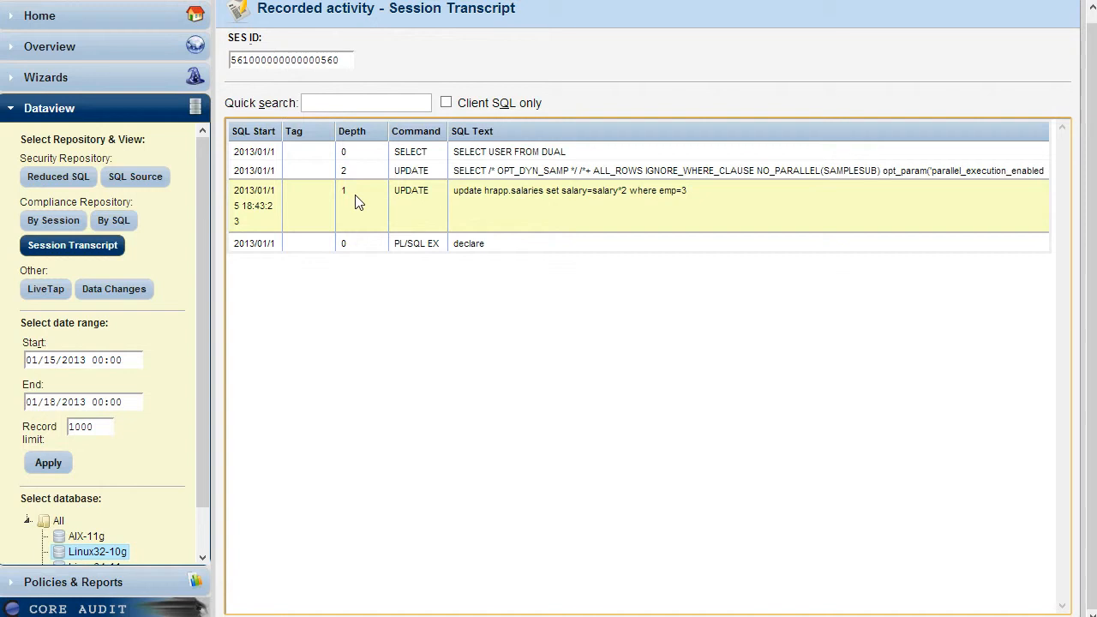
pyautogui.click(367, 248)
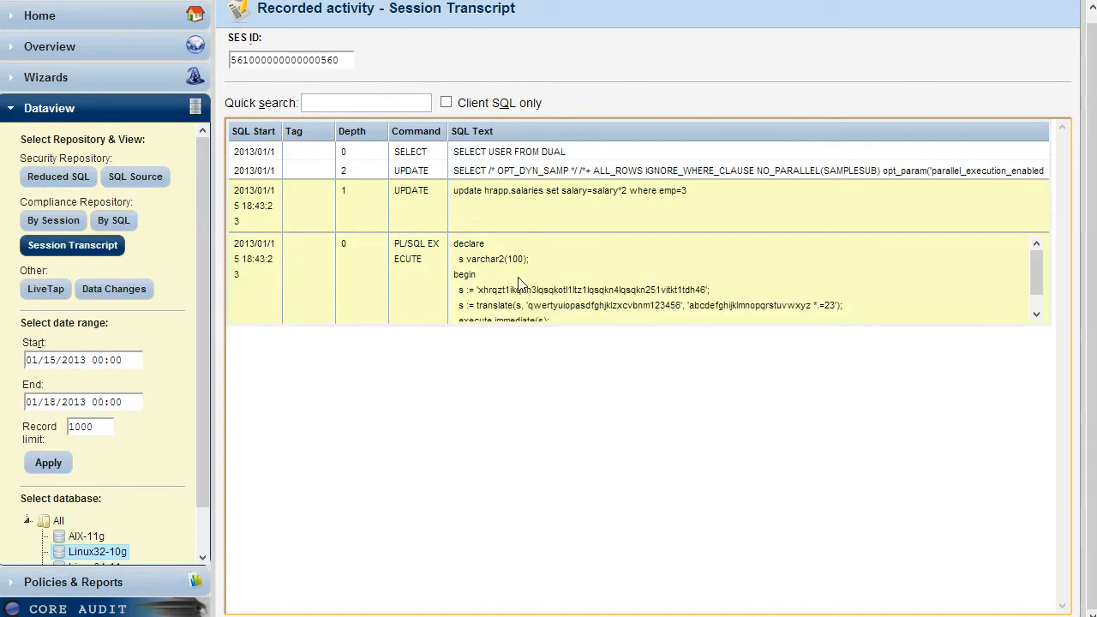
pyautogui.scroll(-1, 519, 281)
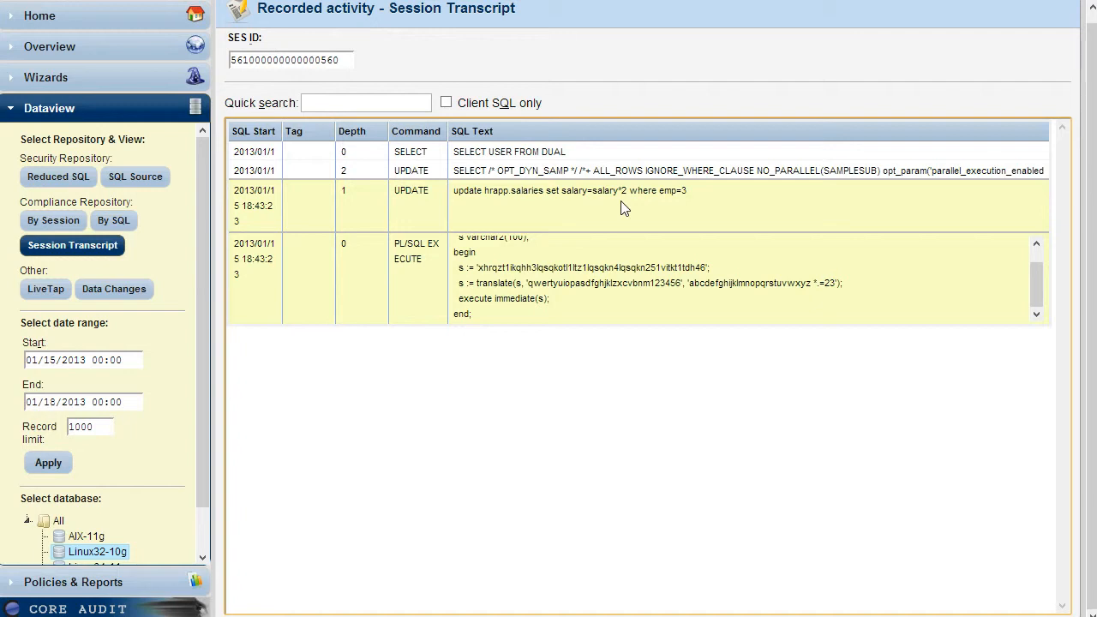
# - Filter the redo log data changes by username hrapp, table salaries and operation update
pyautogui.click(100, 292)
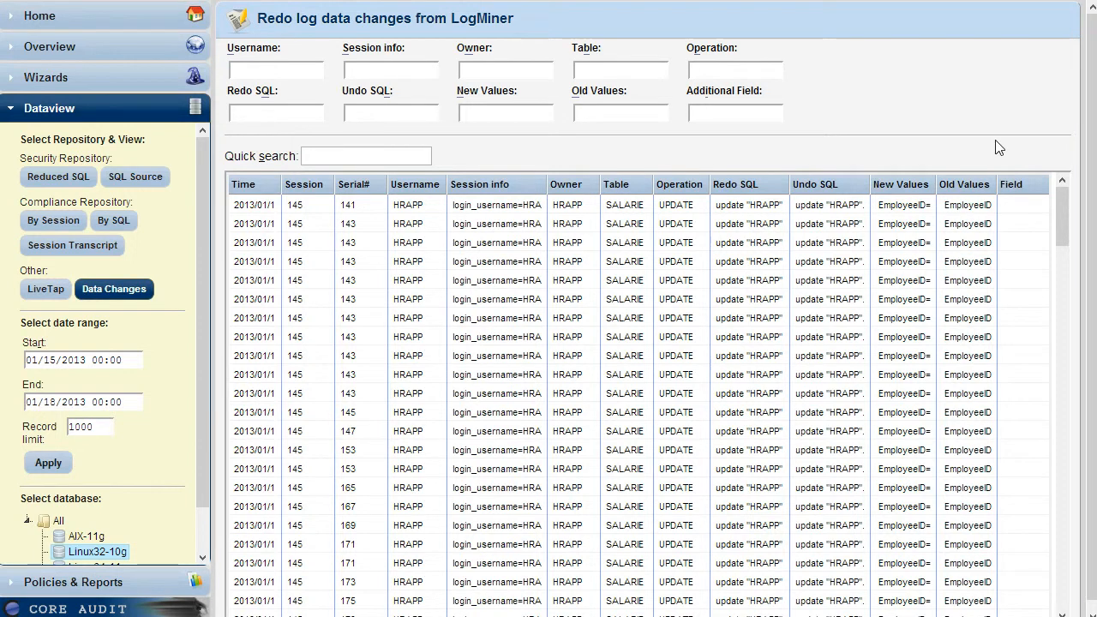
pyautogui.click(745, 70)
pyautogui.write('update')
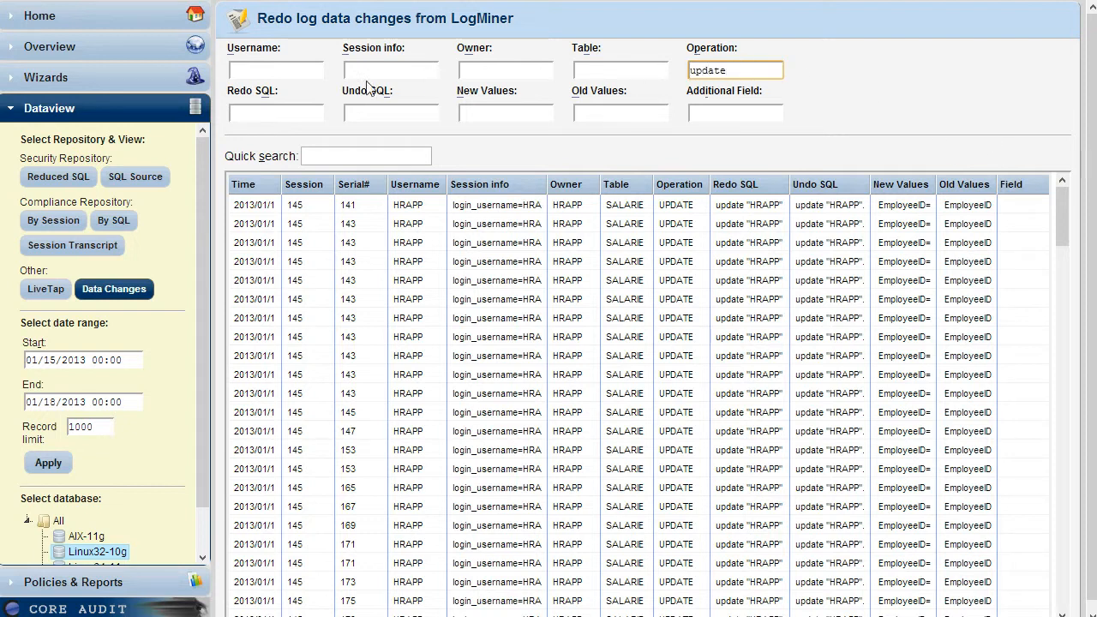
pyautogui.click(305, 70)
pyautogui.write('hrapp')
pyautogui.click(600, 73)
pyautogui.write('salaries')
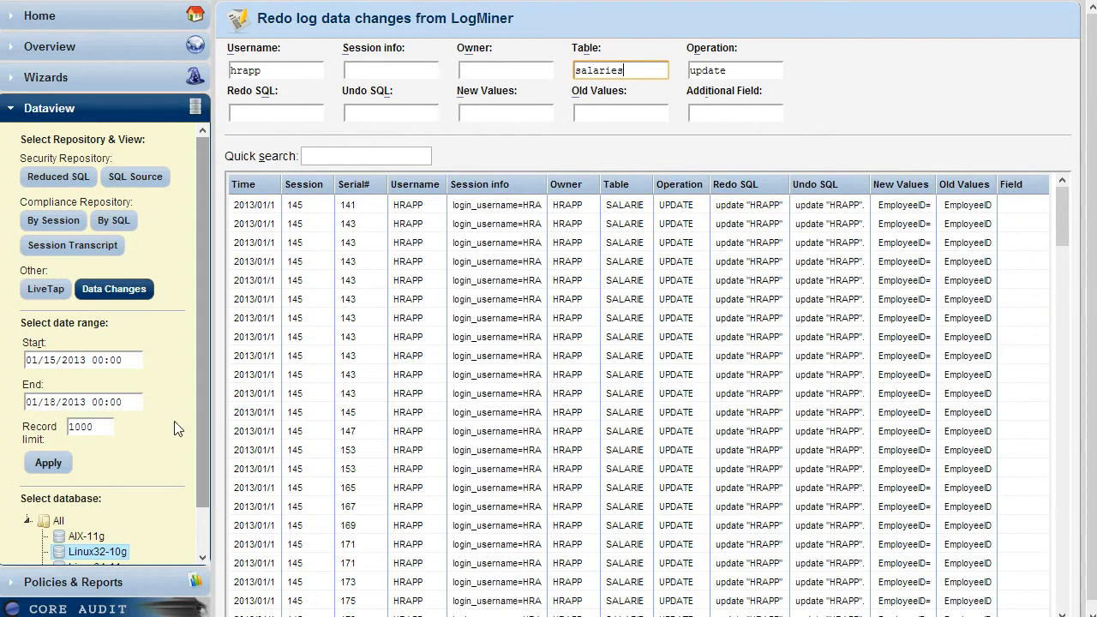
pyautogui.click(60, 463)
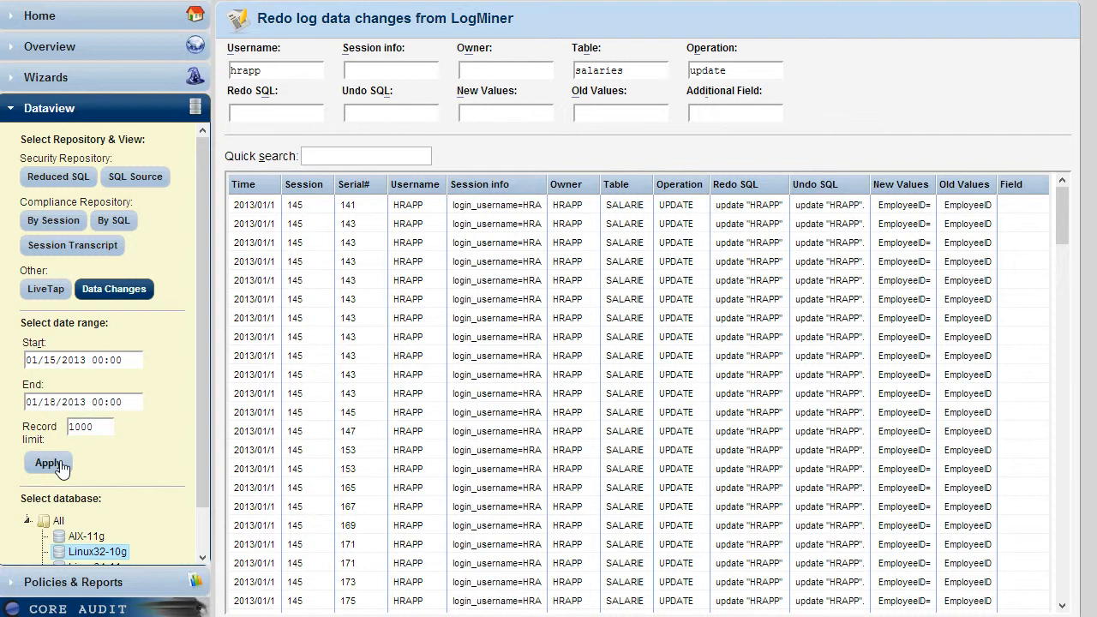
# - Recheck the HRAPP session's serial number in the recorded activity by SQL and search the data changes for 165
pyautogui.click(118, 221)
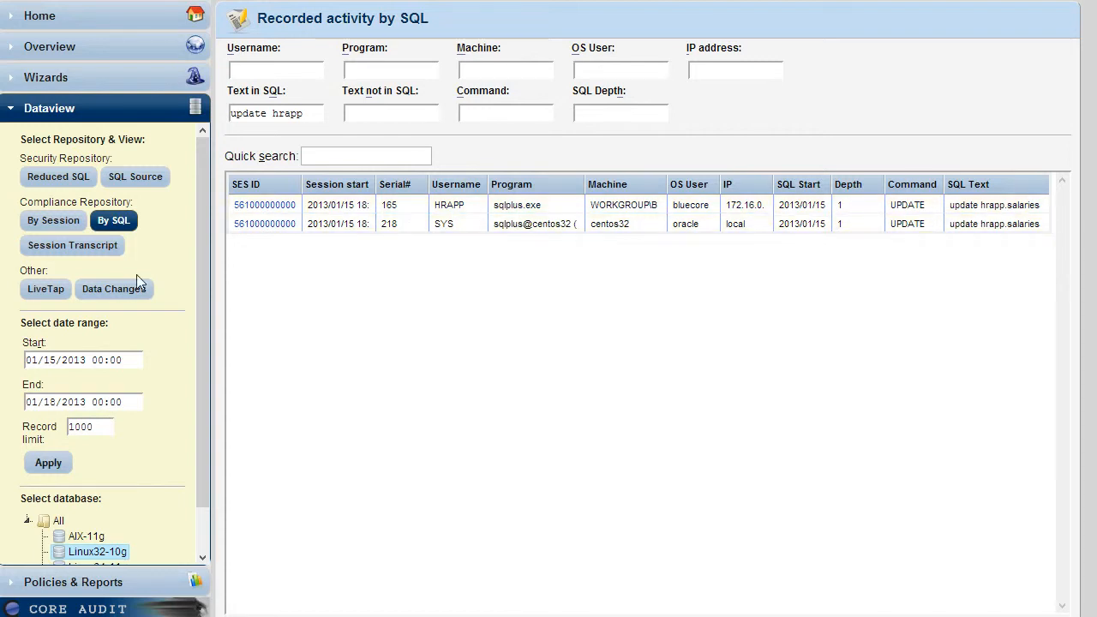
pyautogui.click(114, 292)
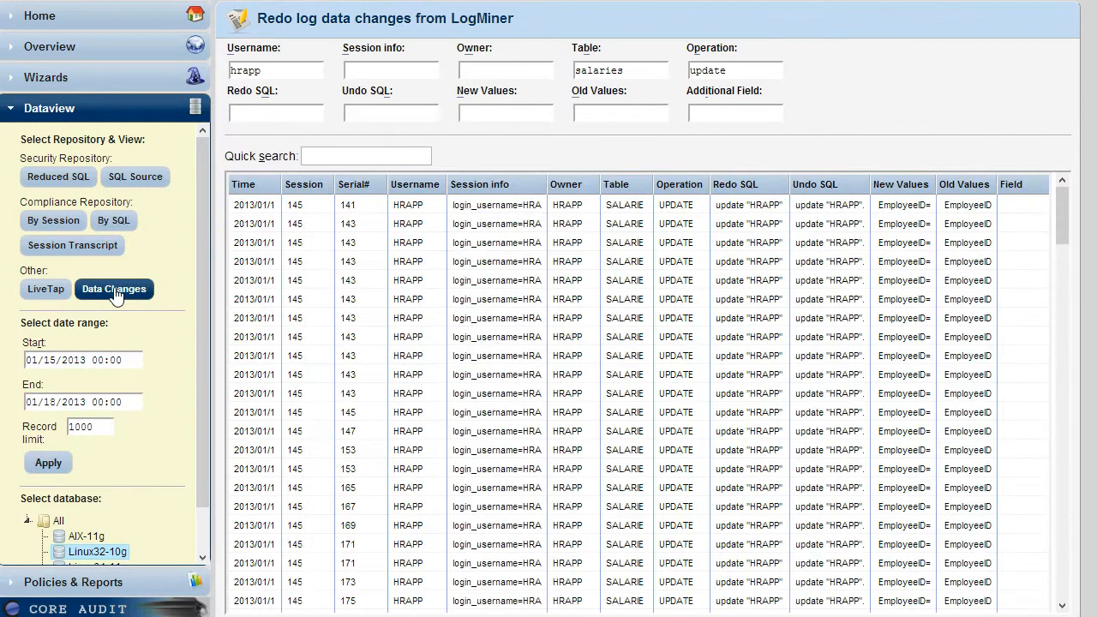
pyautogui.click(418, 154)
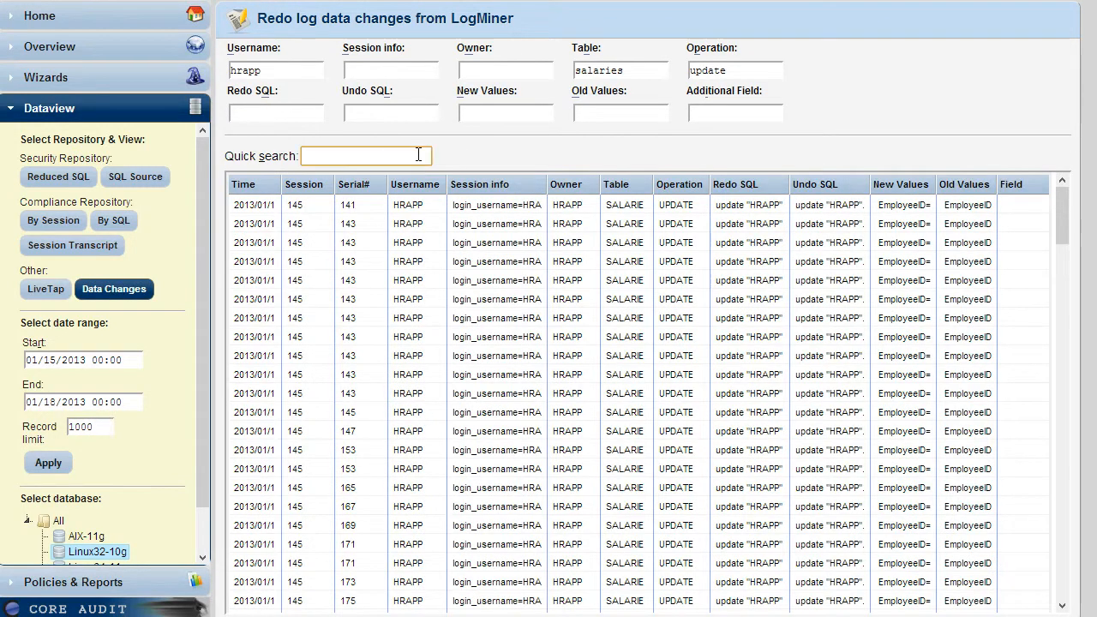
pyautogui.write('165')
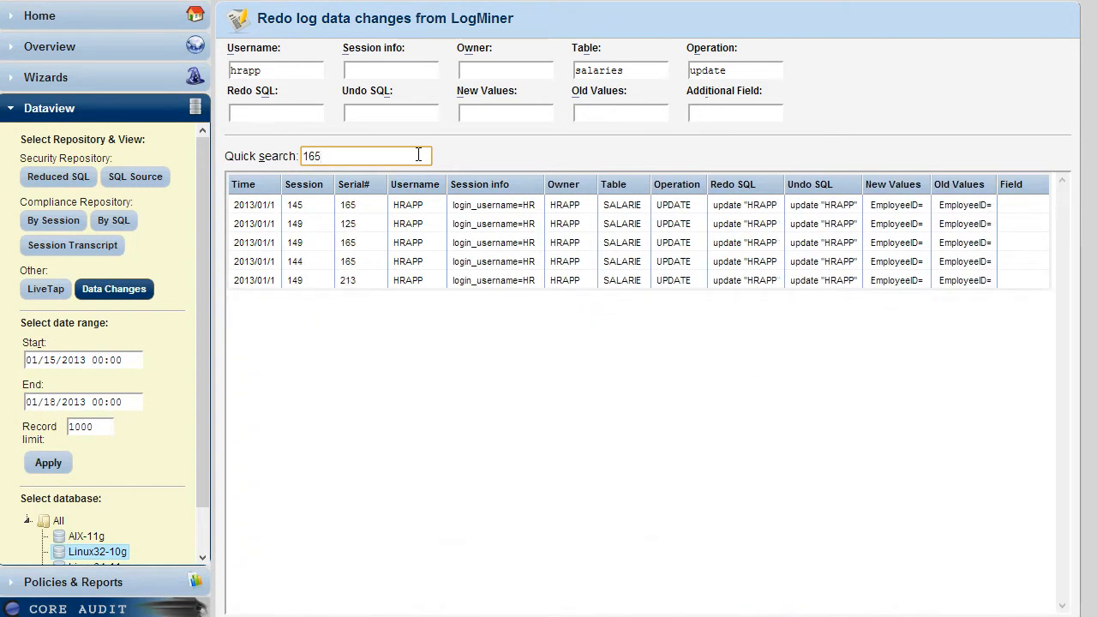
# - Expand the data change of session 144 with serial 165 and examine its undo SQL and salary values
pyautogui.click(451, 269)
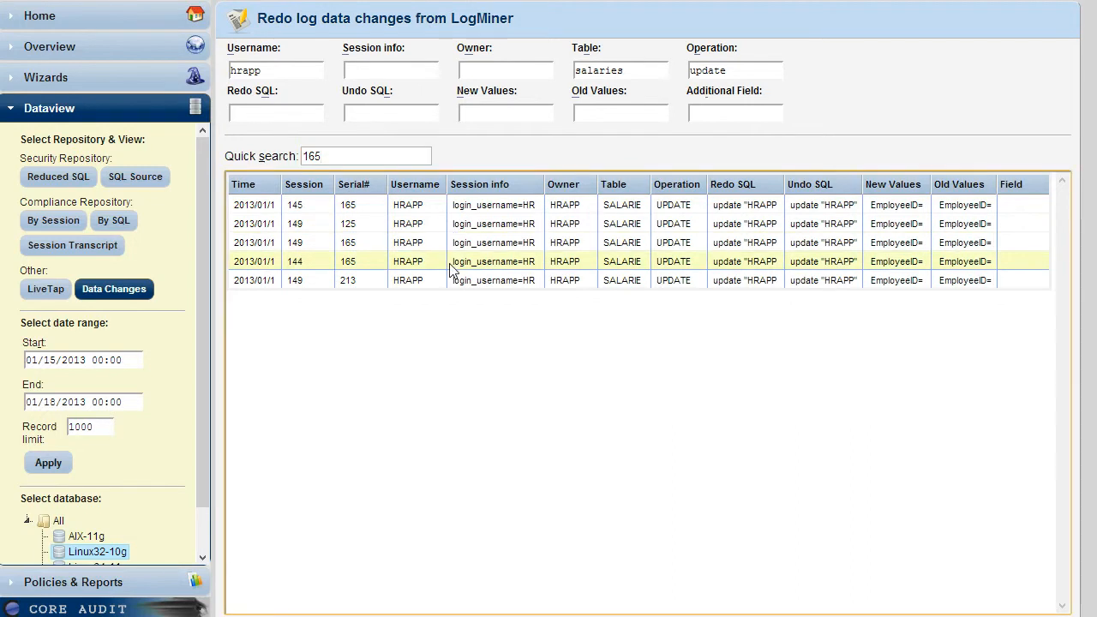
pyautogui.click(451, 268)
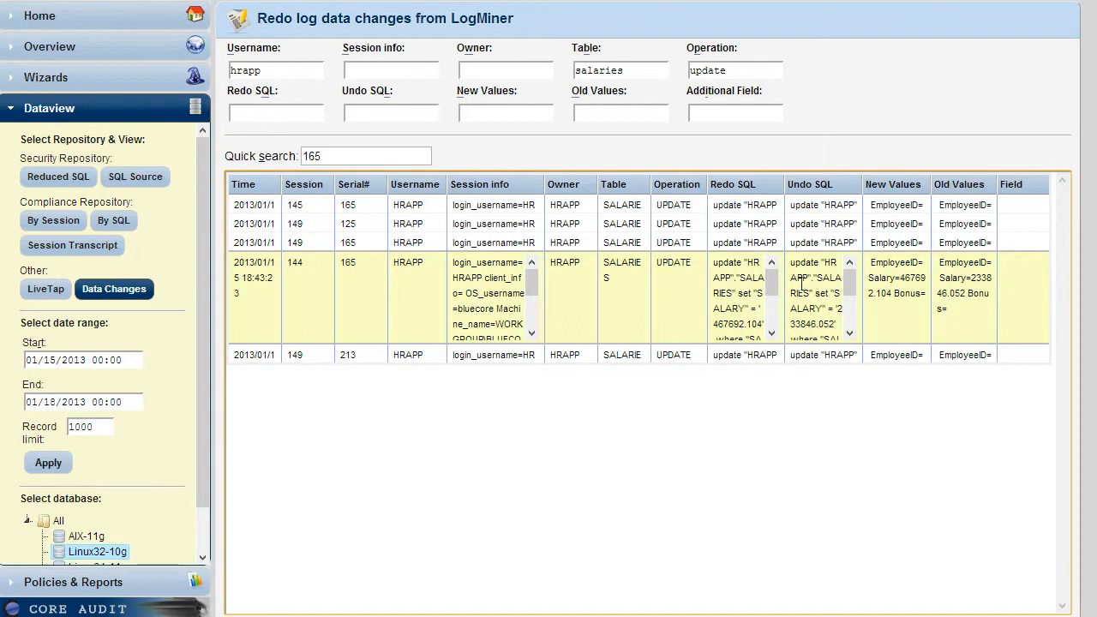
pyautogui.moveTo(845, 288); pyautogui.dragTo(851, 317)
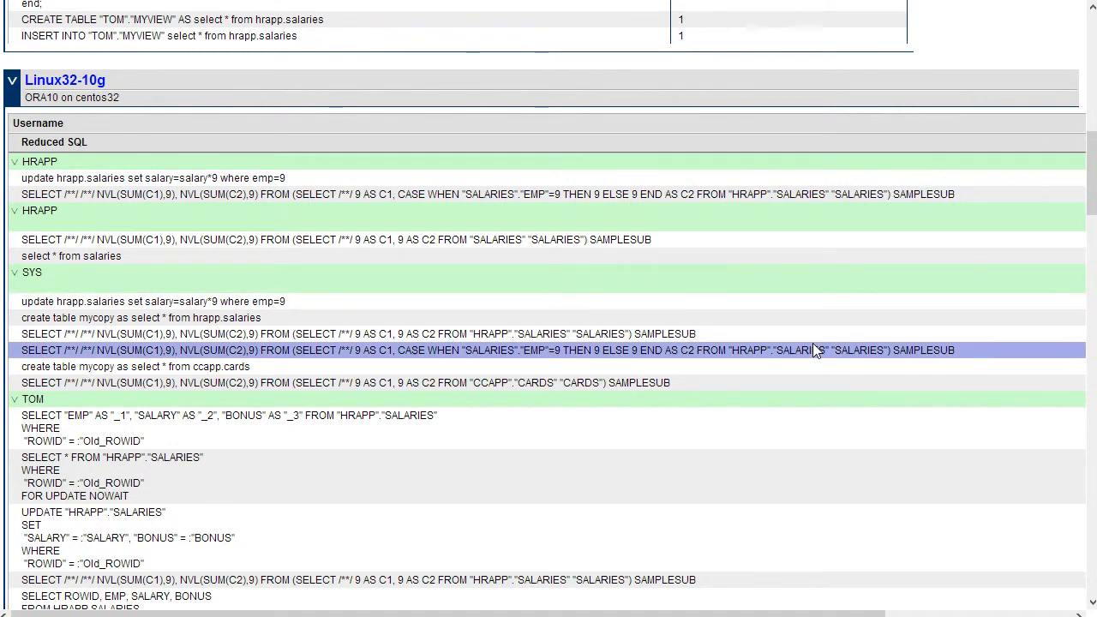
# - Review the new SQLs listed for Linux32-10g and the following databases in the Table Security New SQLs report
pyautogui.scroll(-3, 813, 343)
pyautogui.scroll(-15, 815, 350)
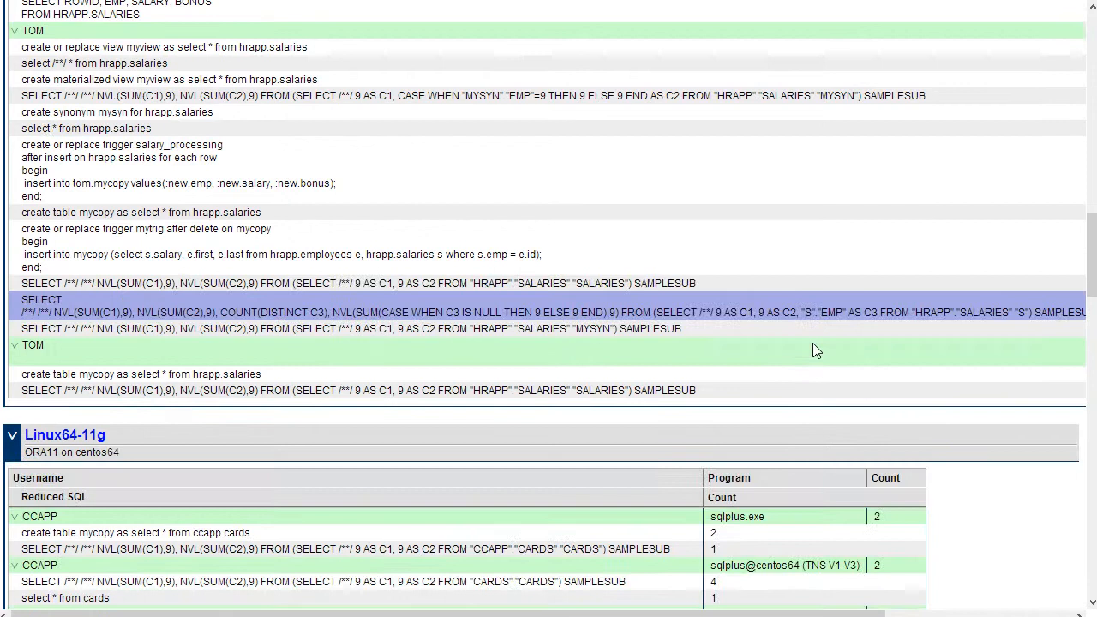
pyautogui.scroll(-20, 812, 345)
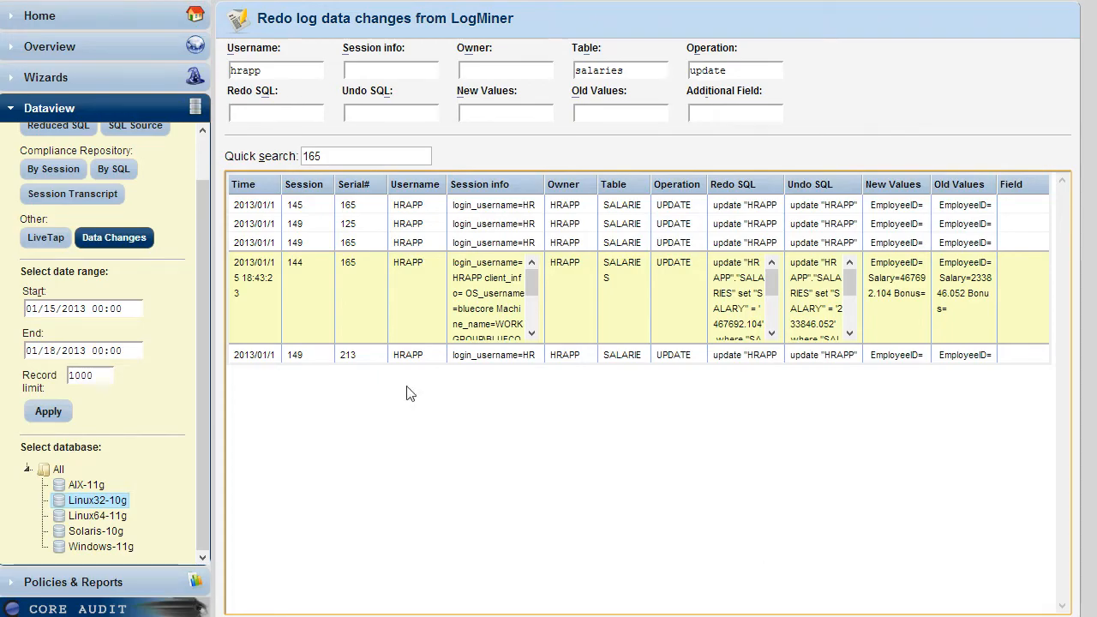
# - Search Solaris-10g's recorded activity by SQL for the text "insert into mycopy" and expand the INSERT entry to read its full SQL
pyautogui.click(121, 169)
pyautogui.moveTo(310, 113); pyautogui.dragTo(178, 123)
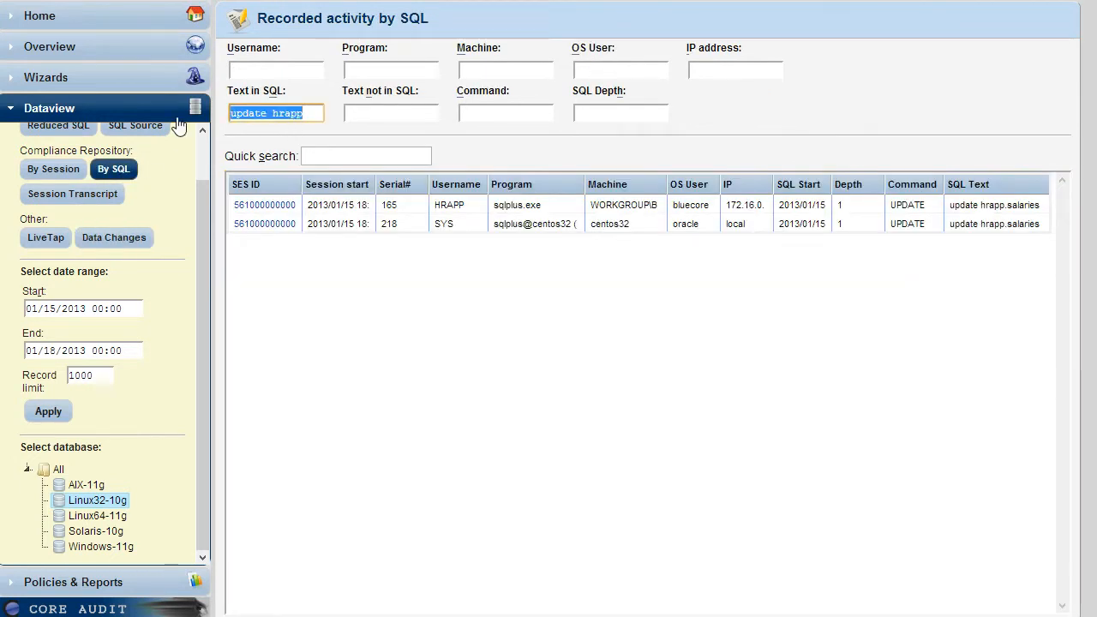
pyautogui.write('insert into ')
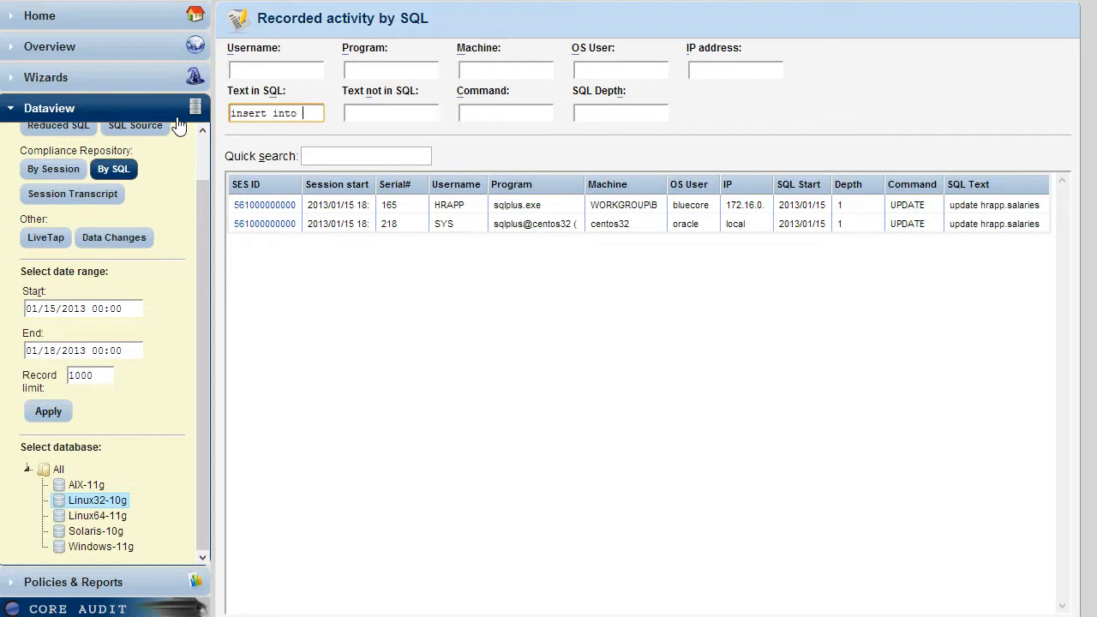
pyautogui.write('mycopy')
pyautogui.click(96, 531)
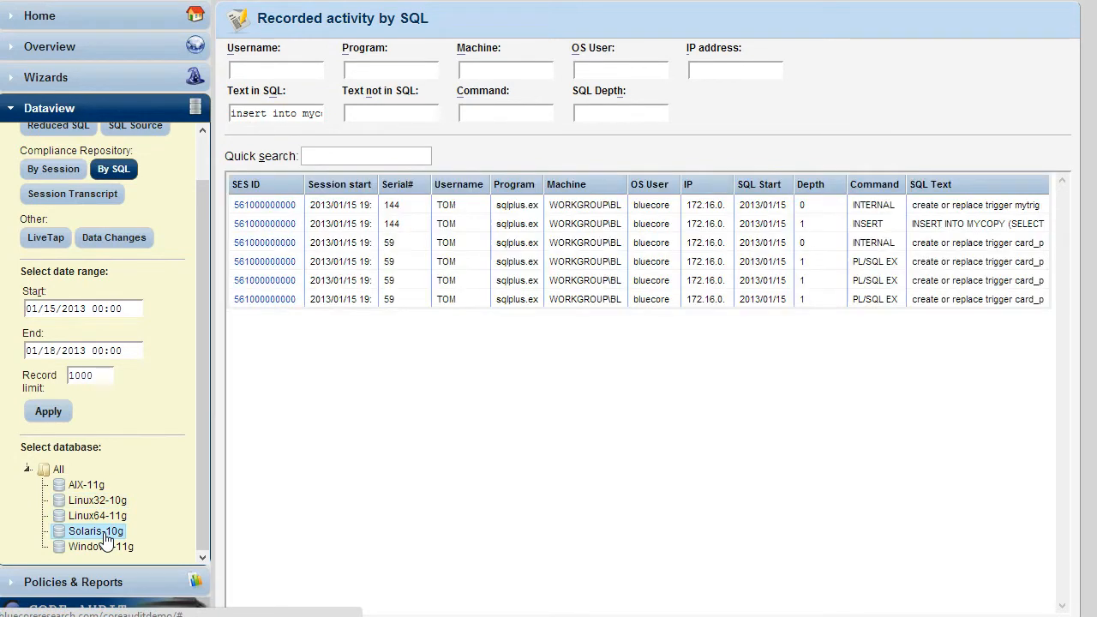
pyautogui.click(357, 222)
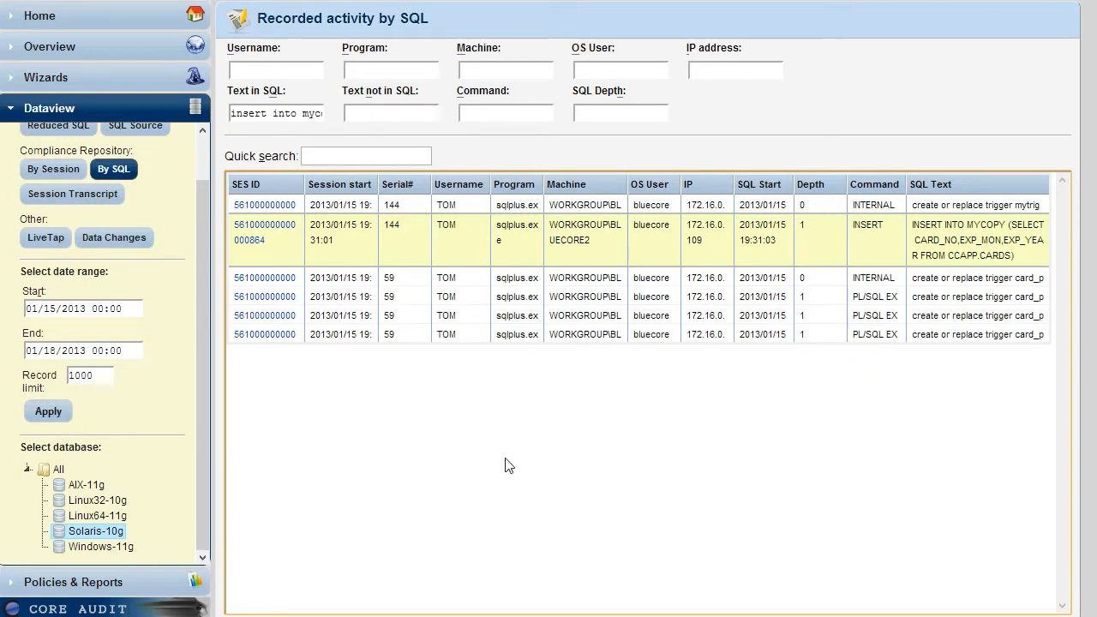
# - Open the session transcript of the expanded INSERT, search it for "insert into mycopy" and expand the matching INSERT statement
pyautogui.click(288, 229)
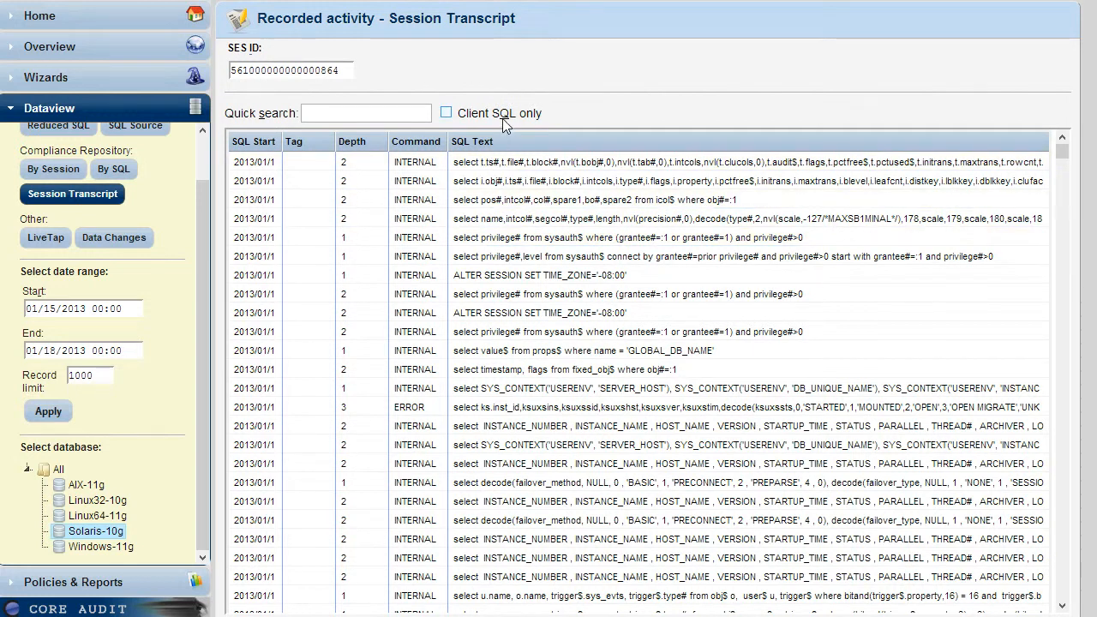
pyautogui.click(397, 111)
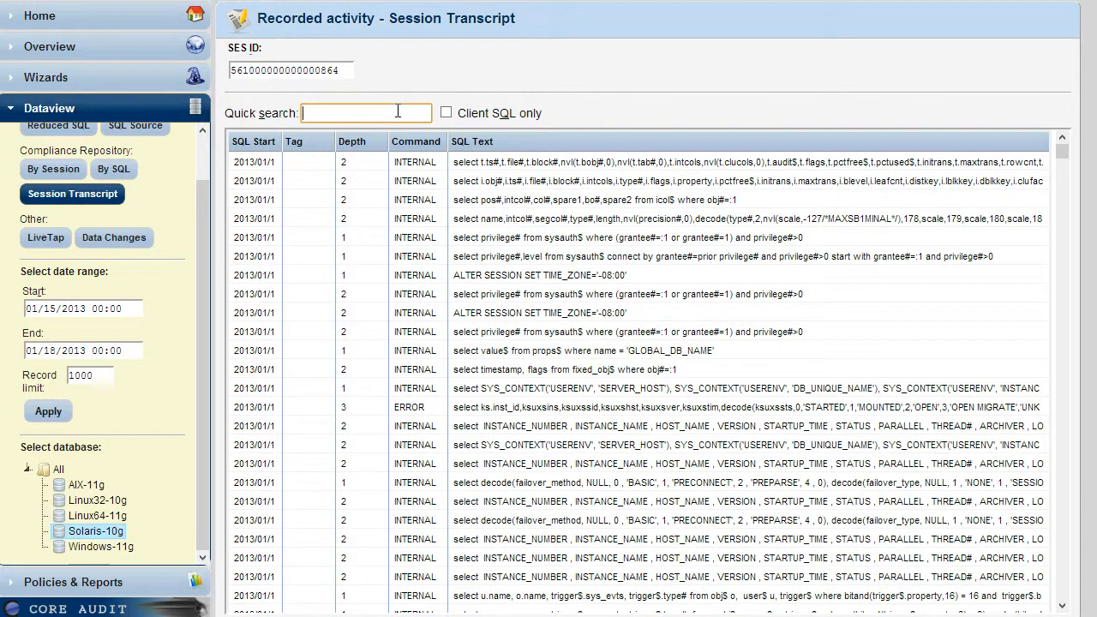
pyautogui.write('insert into mycopy')
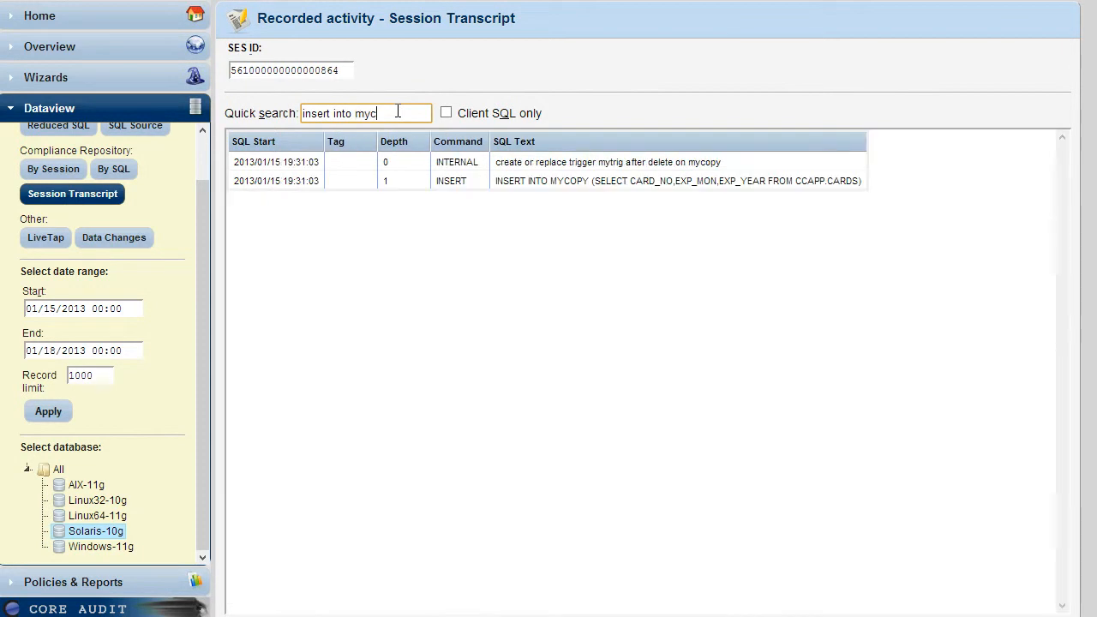
pyautogui.click(467, 180)
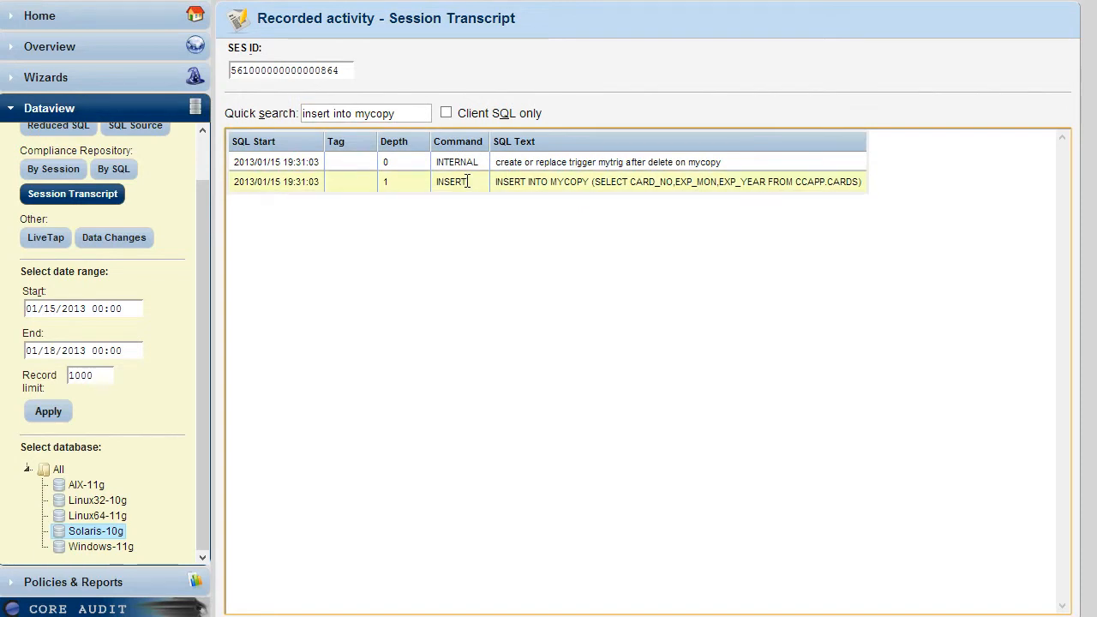
# - Clear the transcript's quick search, locate the INSERT INTO MYCOPY statement in the full list and expand the "delete from mycopy" entry following it
pyautogui.moveTo(412, 114); pyautogui.dragTo(294, 120)
pyautogui.press('BackSpace')
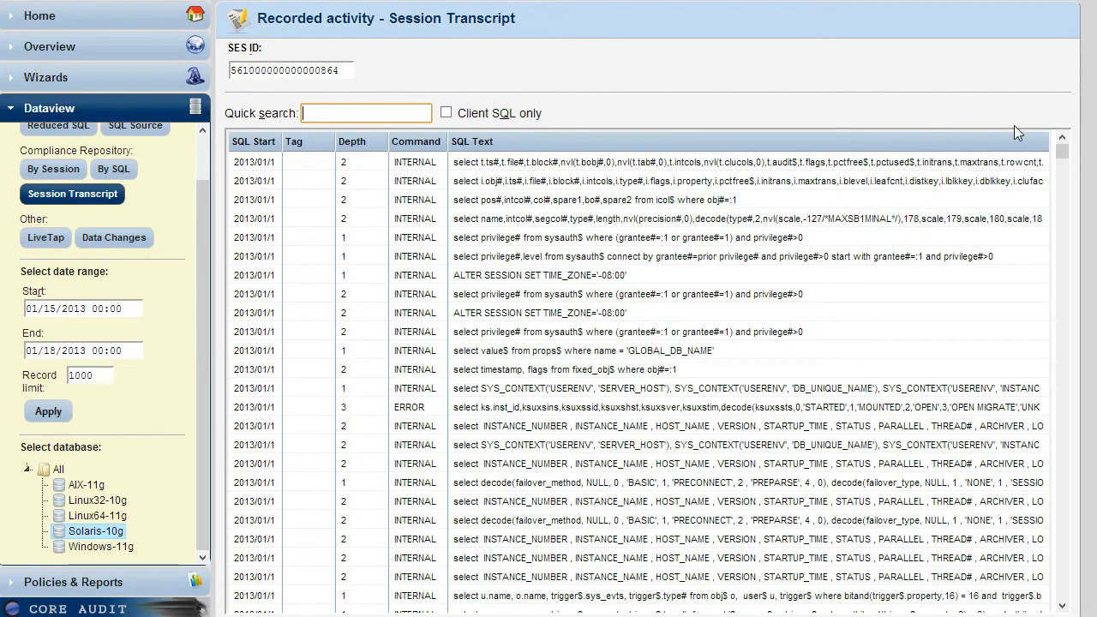
pyautogui.moveTo(1062, 153); pyautogui.dragTo(1061, 398)
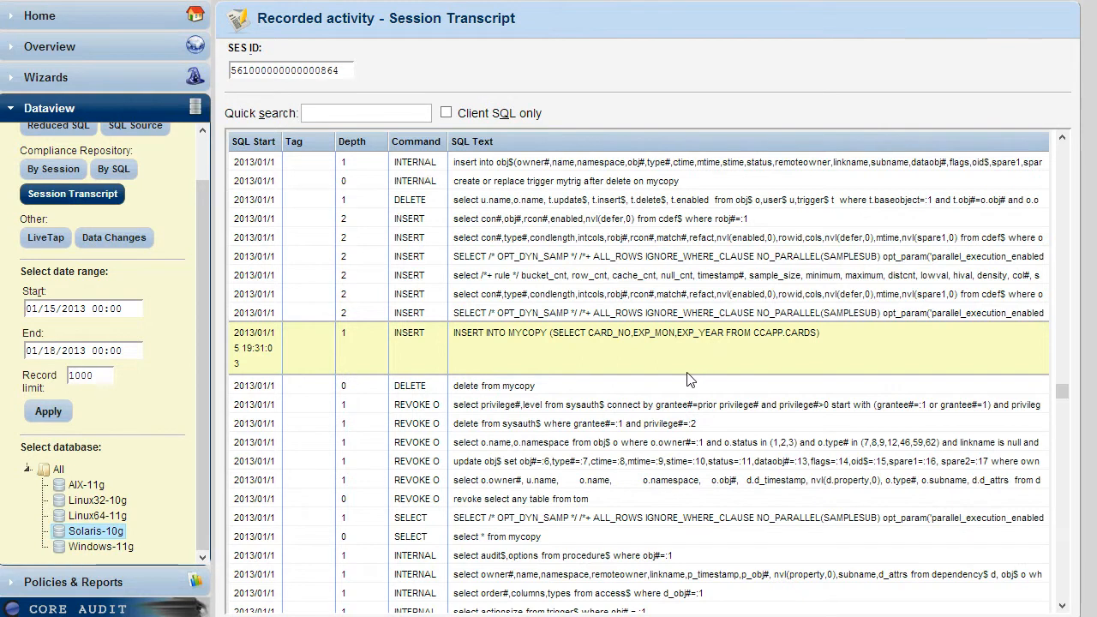
pyautogui.click(369, 387)
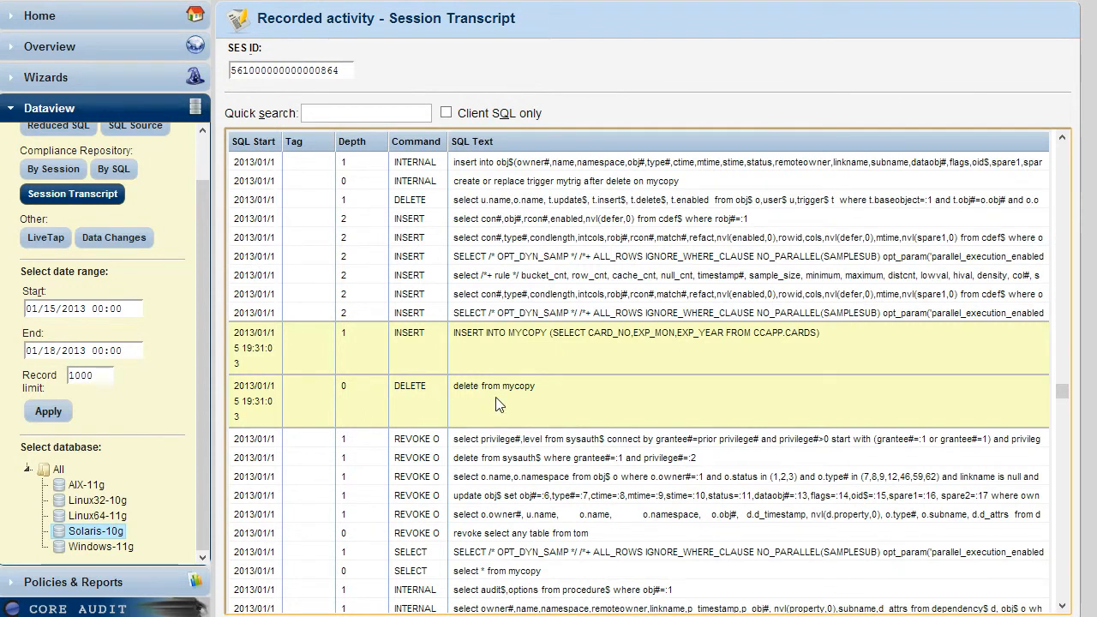
# - Limit the session transcript to client SQL only and expand the mytrig trigger creation and the "select * from mycopy" statement
pyautogui.click(447, 115)
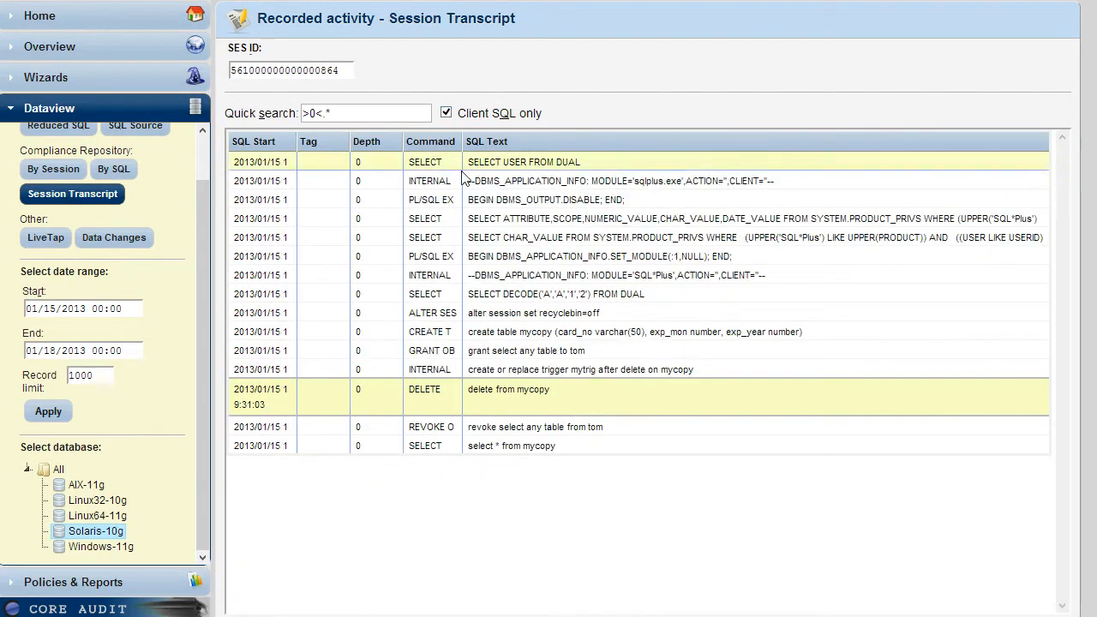
pyautogui.click(501, 363)
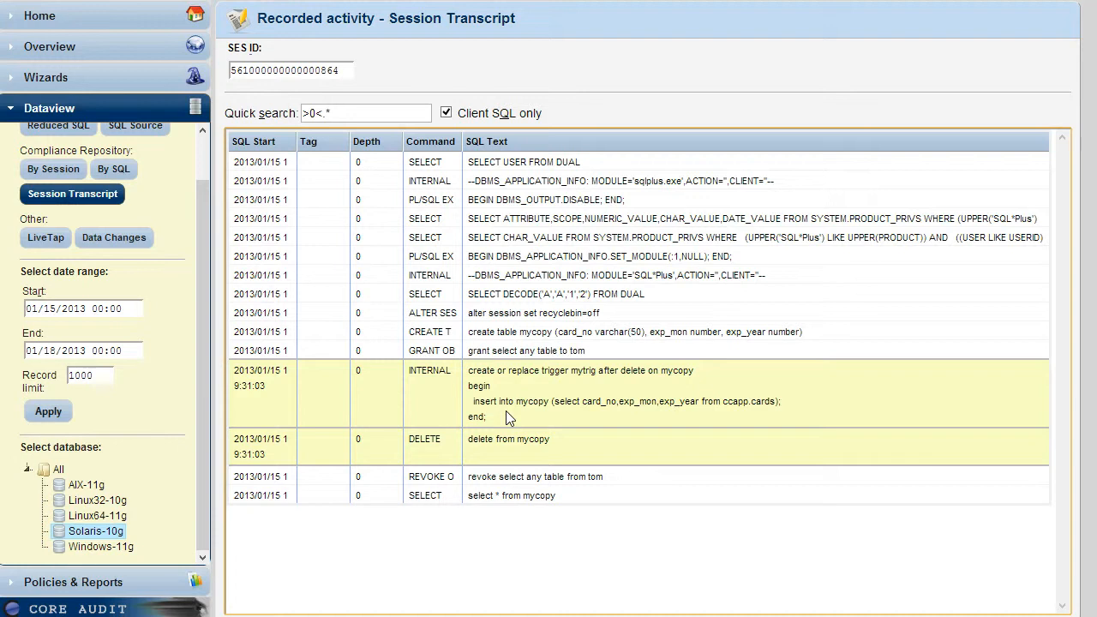
pyautogui.click(507, 500)
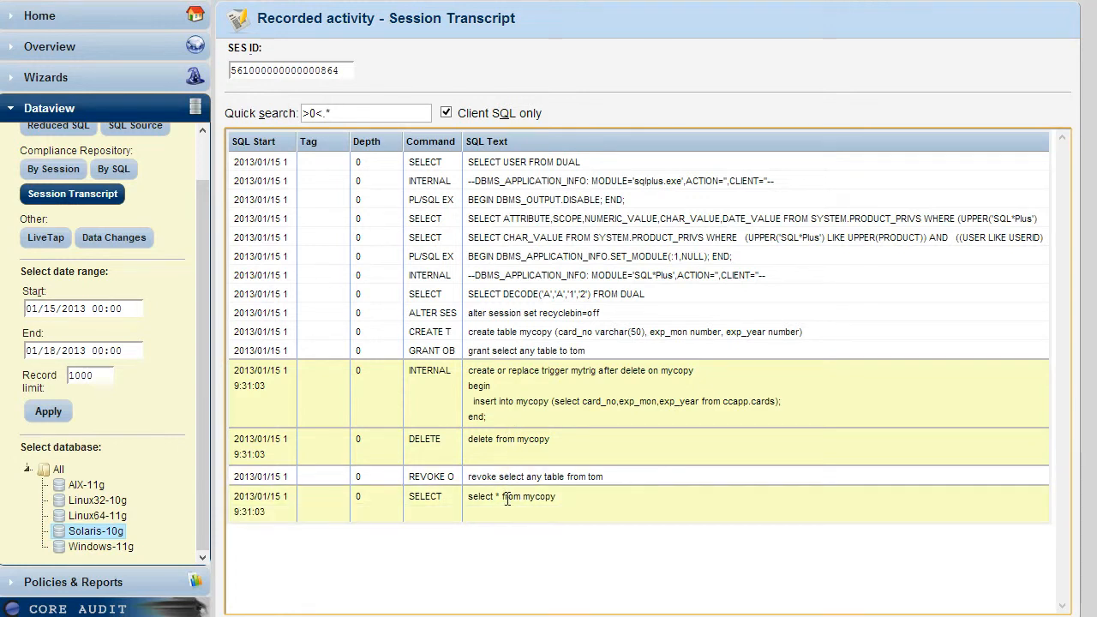